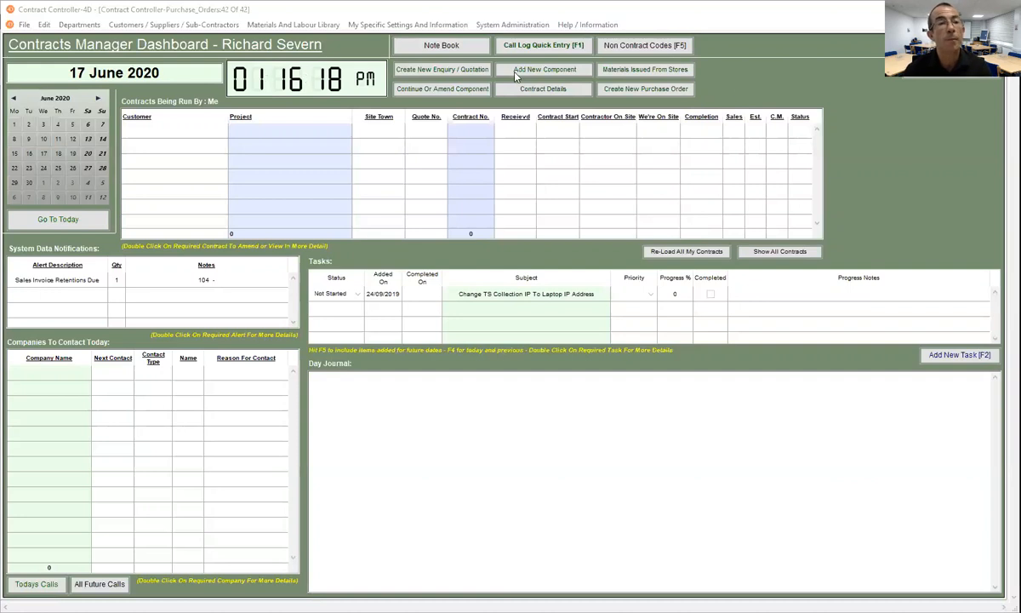
- Start a new contract without a quotation from Departments > Production > Contracts
left_click(82, 28)
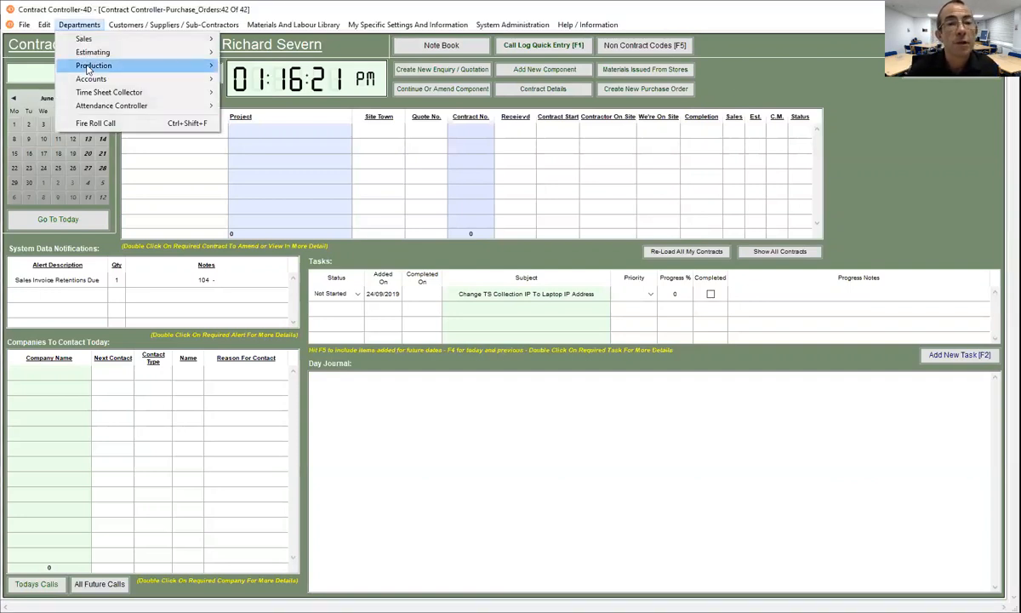
mouse_move(87, 68)
mouse_move(253, 66)
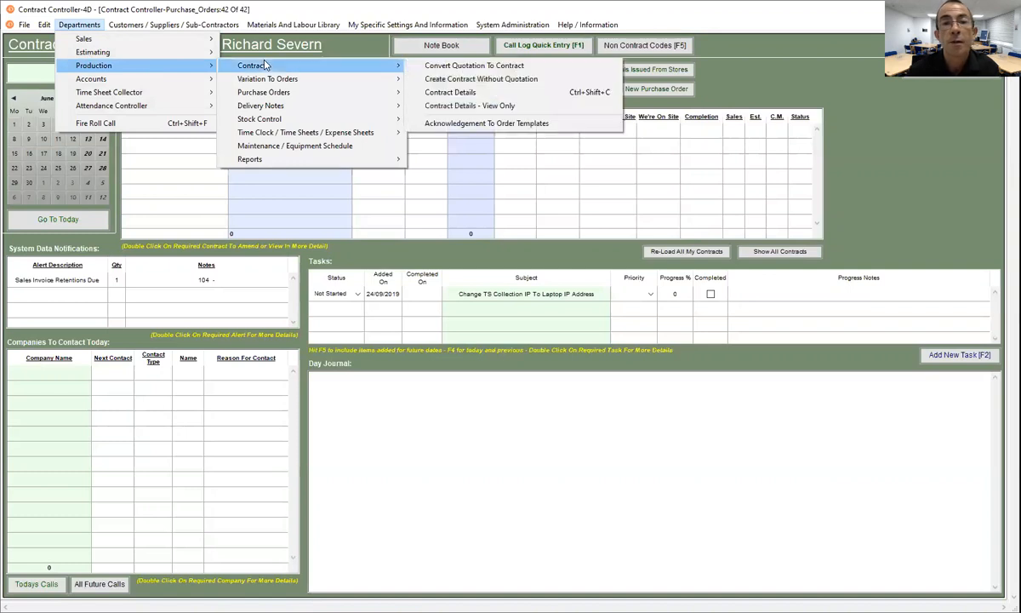
left_click(466, 80)
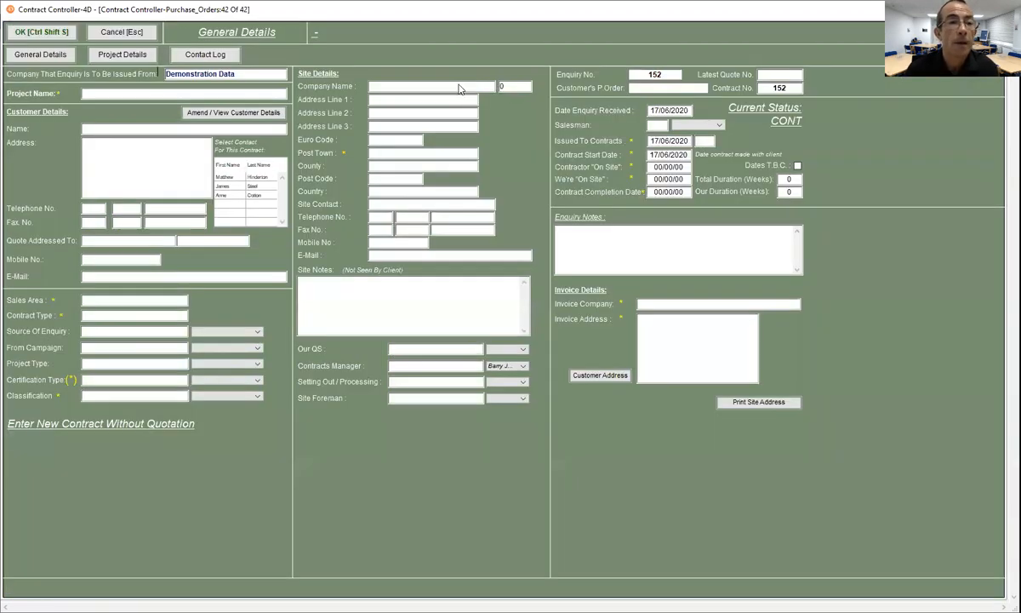
- Enter project 'Commerce House Reception Area', look up customer Commerce House Wirral Ltd, and pick its contact
left_click(163, 91)
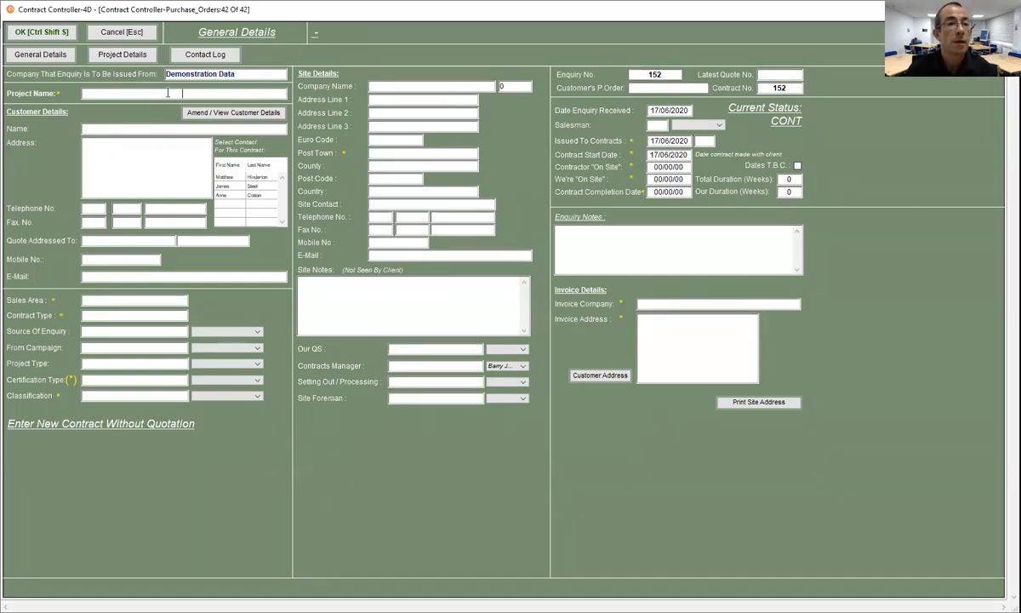
type("Co")
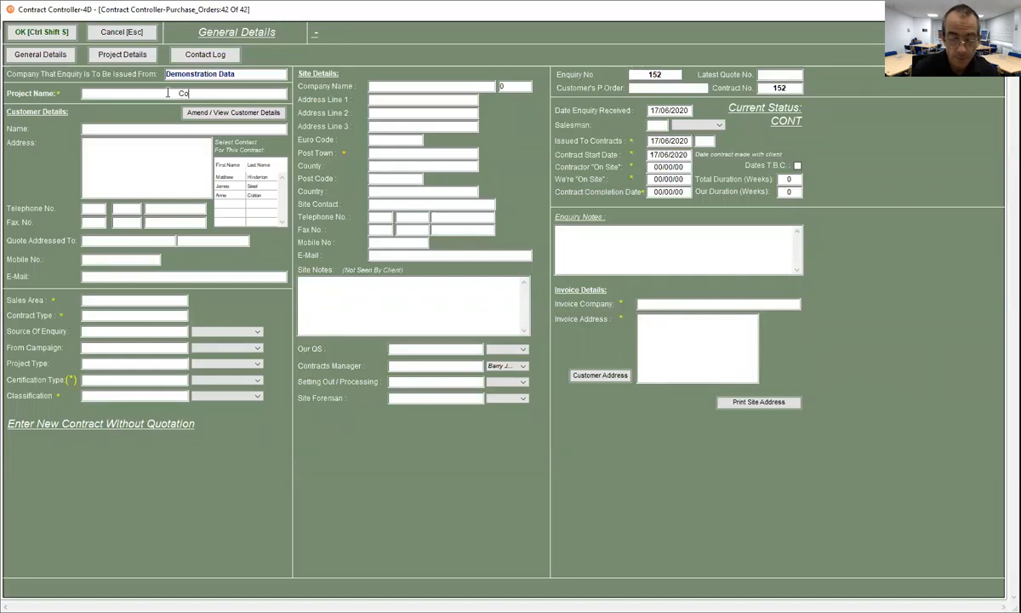
type("mmerce H")
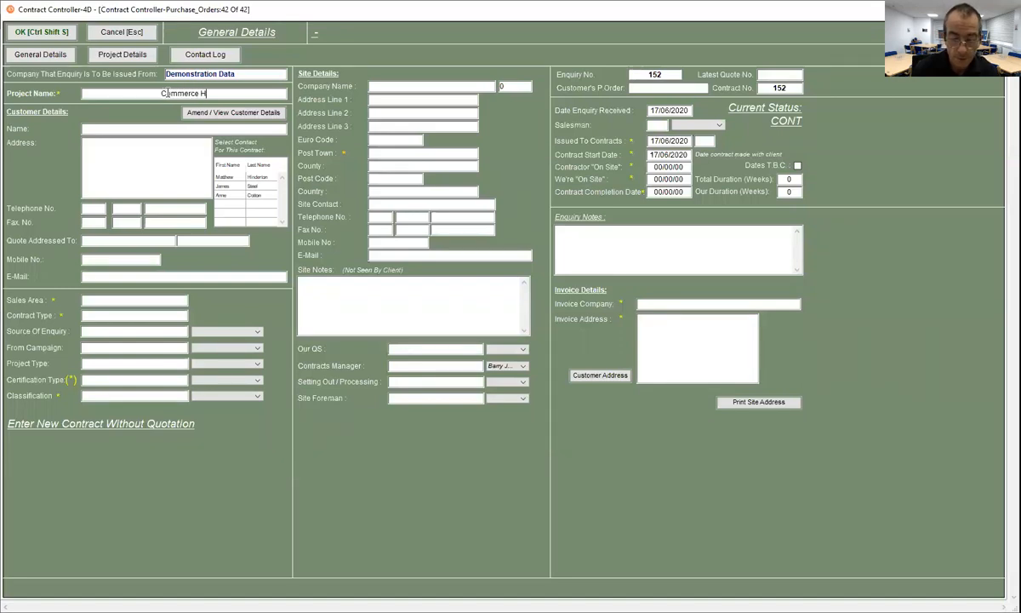
type("ouse Recep")
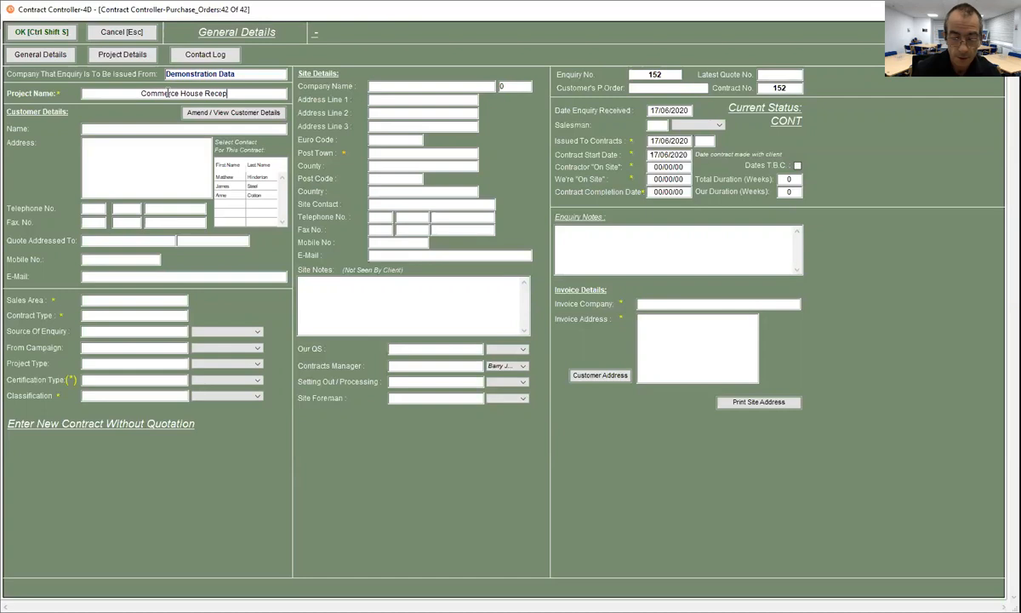
type("tion Area")
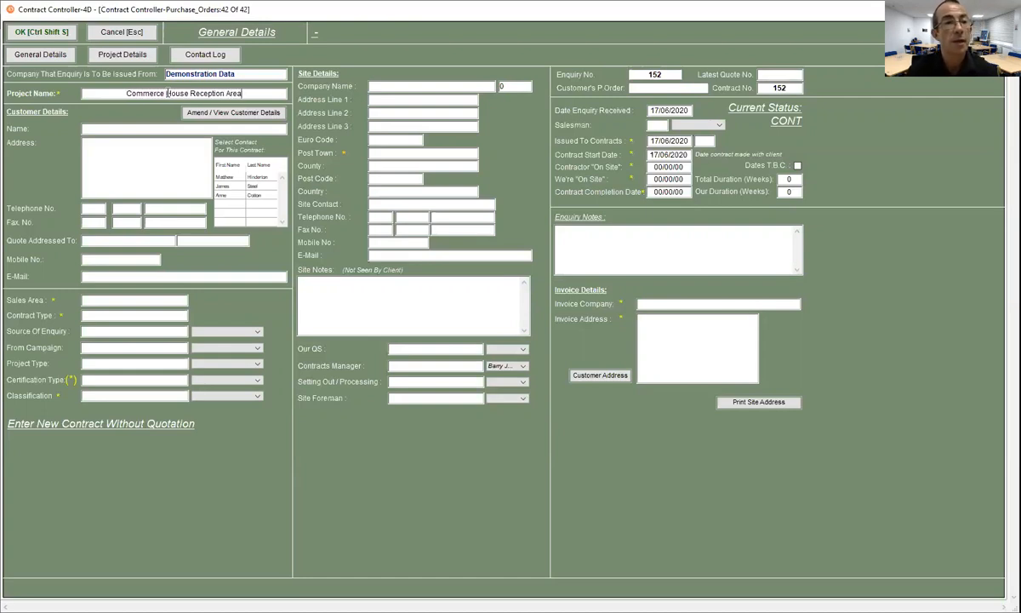
left_click(122, 129)
type("Commerc")
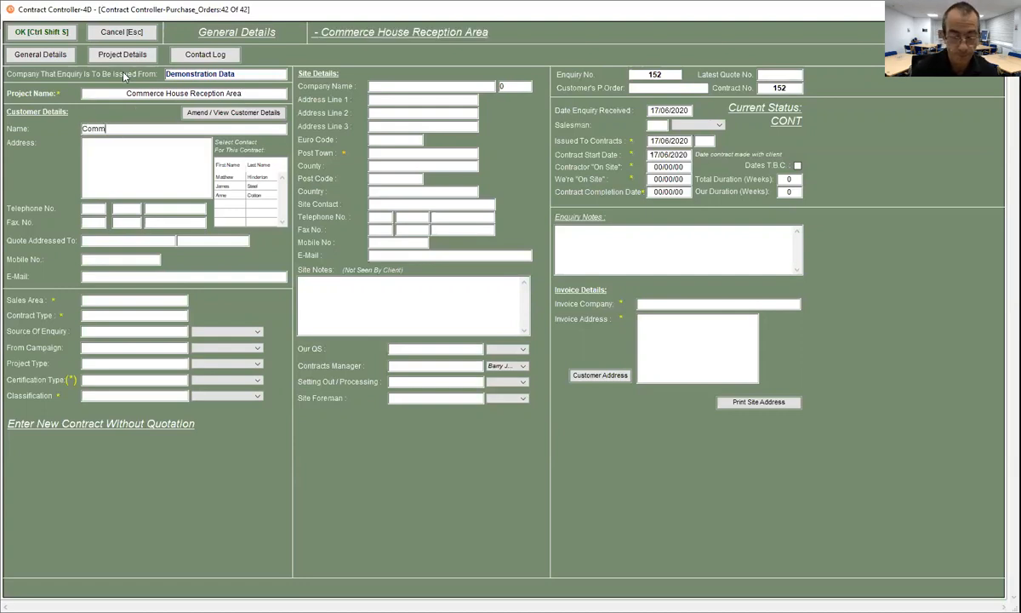
key("Tab")
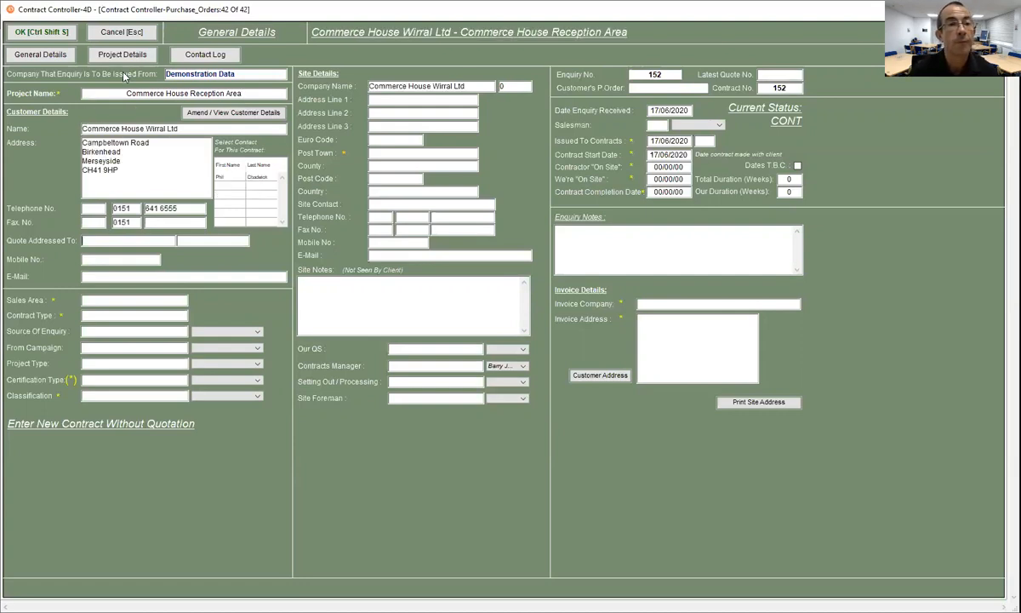
left_click(223, 177)
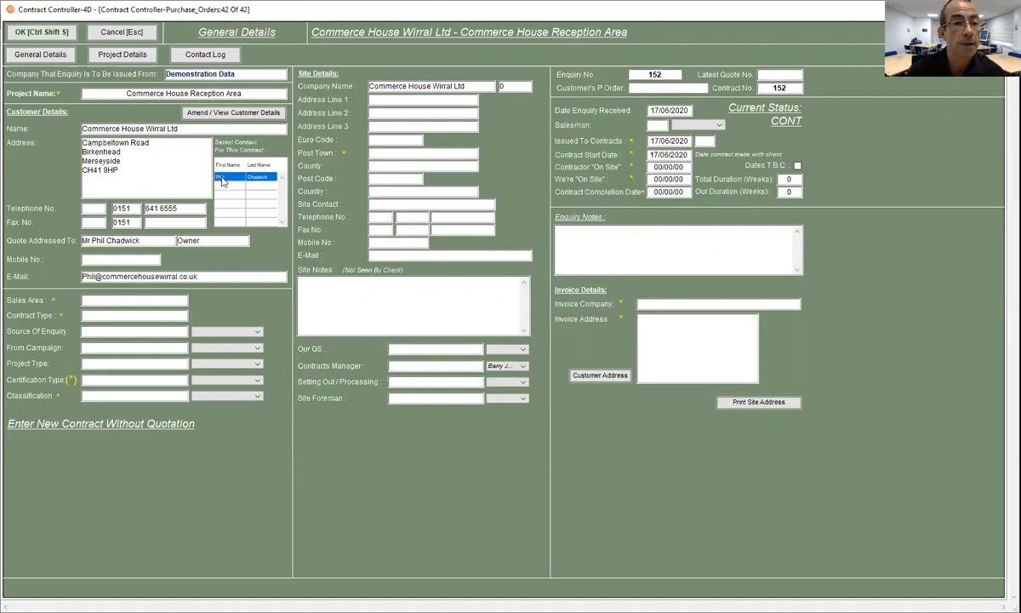
- Set the sales area to North West and the contract type to Supply and Installation
left_click(119, 300)
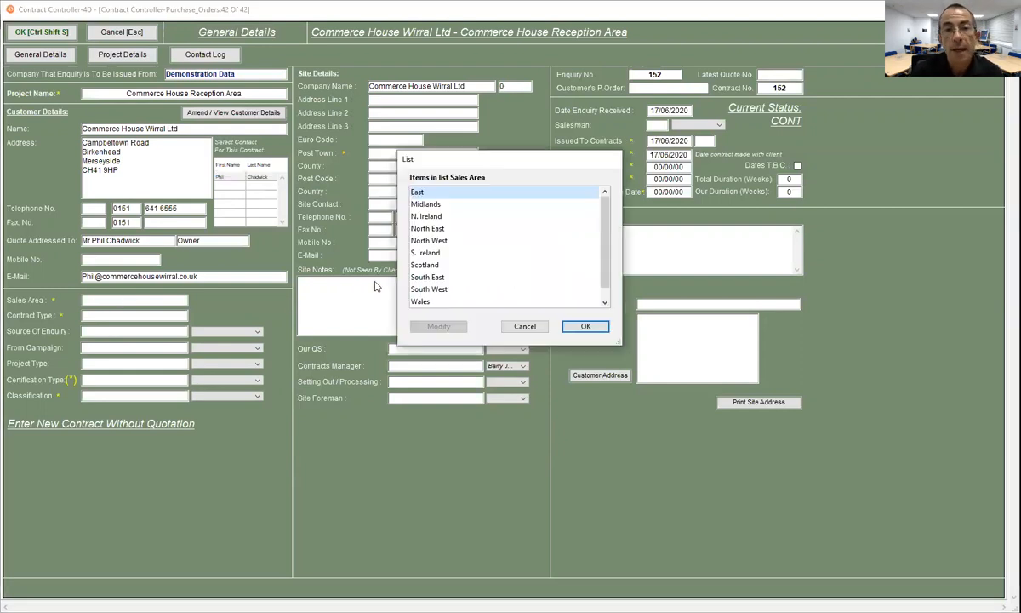
left_click(450, 228)
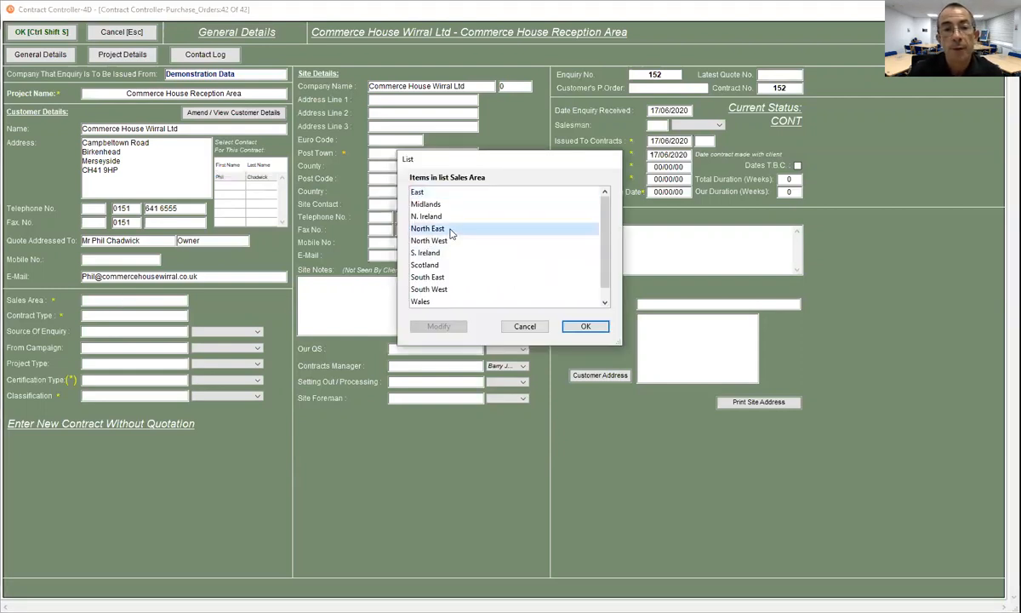
left_click(444, 241)
key("Return")
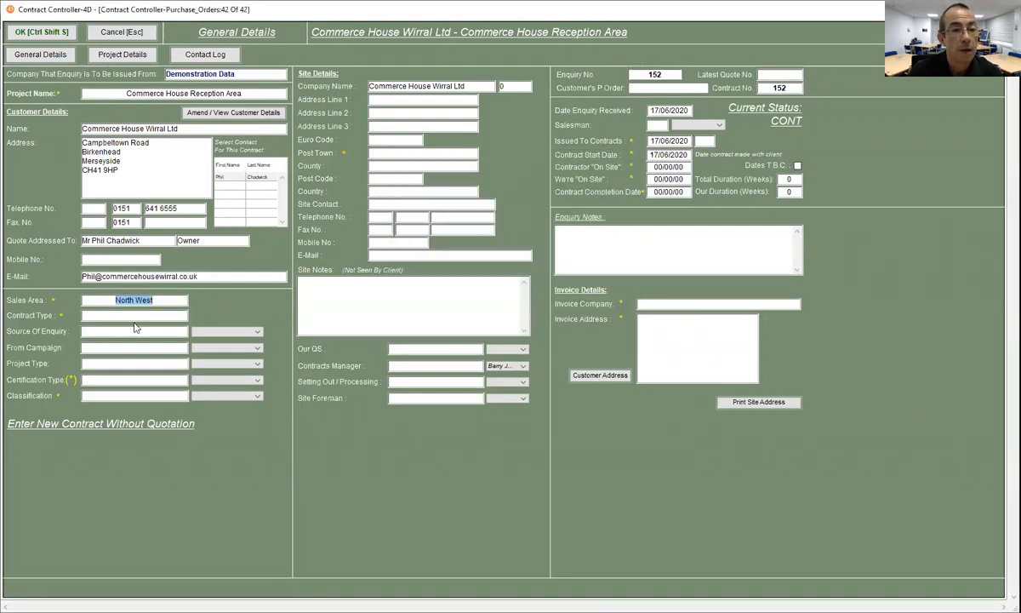
left_click(143, 315)
left_click(427, 202)
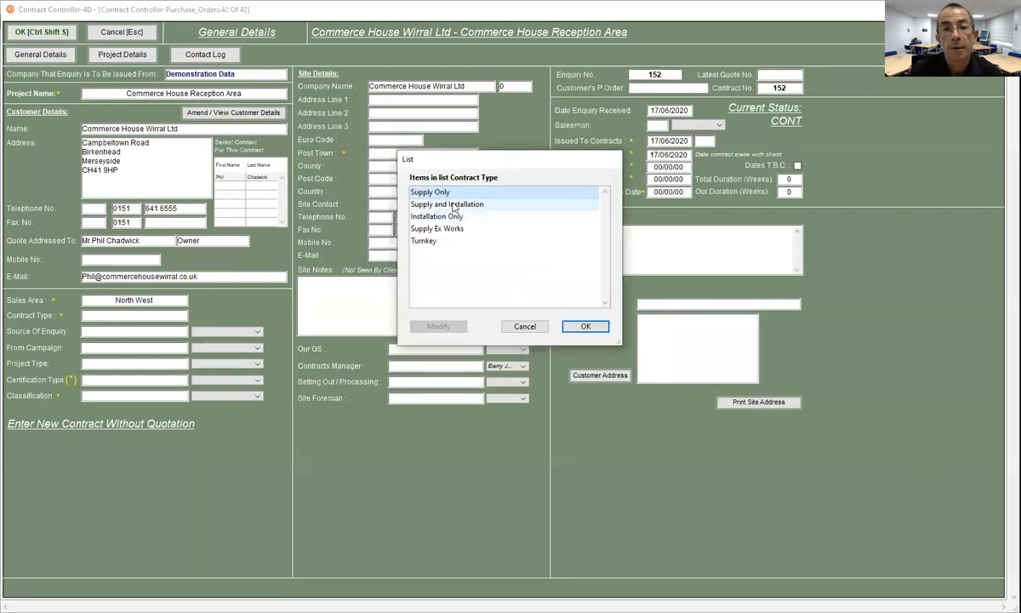
key("Return")
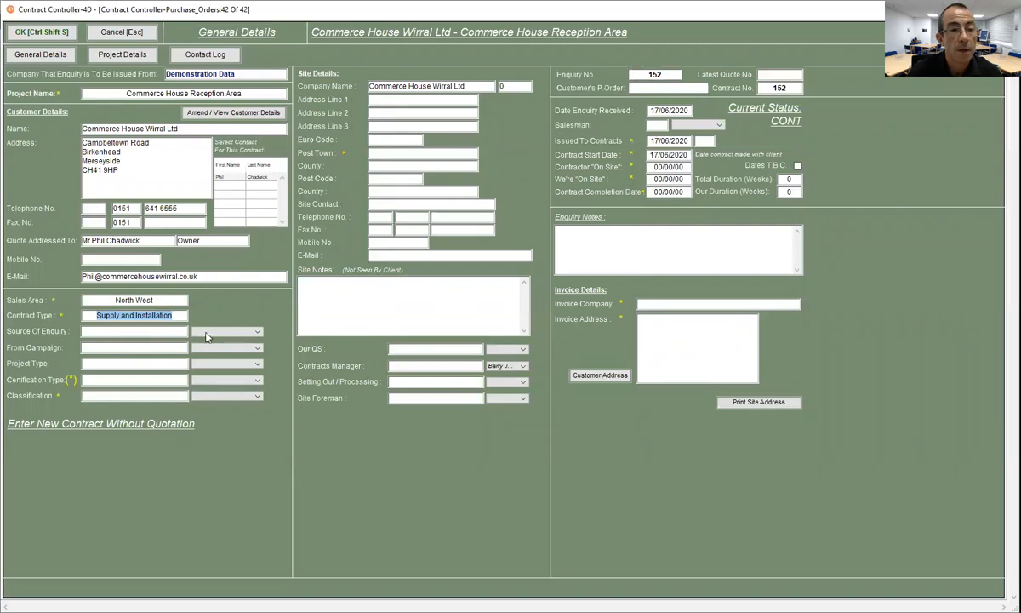
- Set source of enquiry to Existing Customer, leave campaign blank, and choose project type Refurbishment
left_click(254, 332)
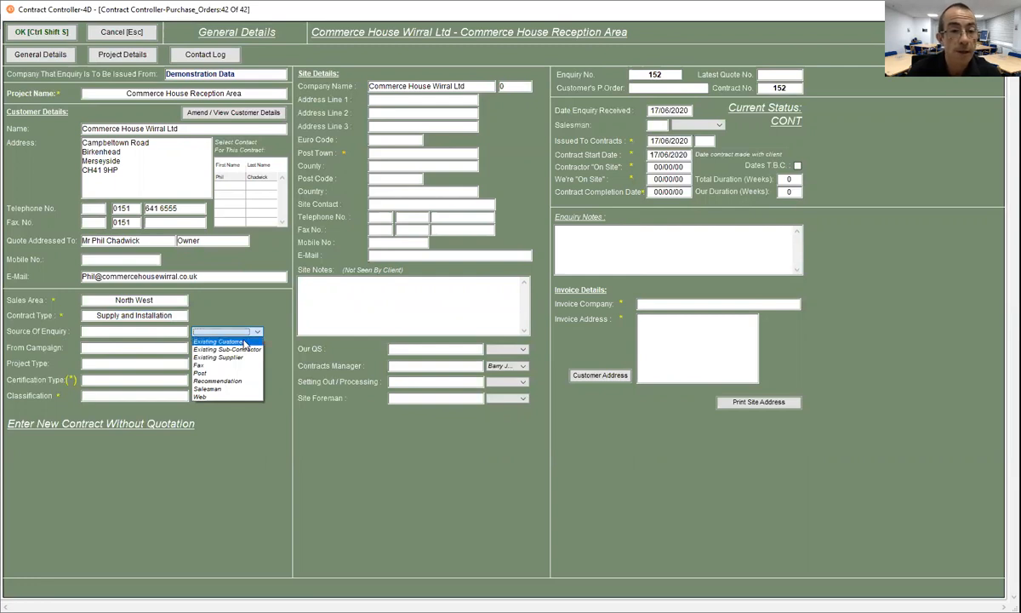
left_click(245, 342)
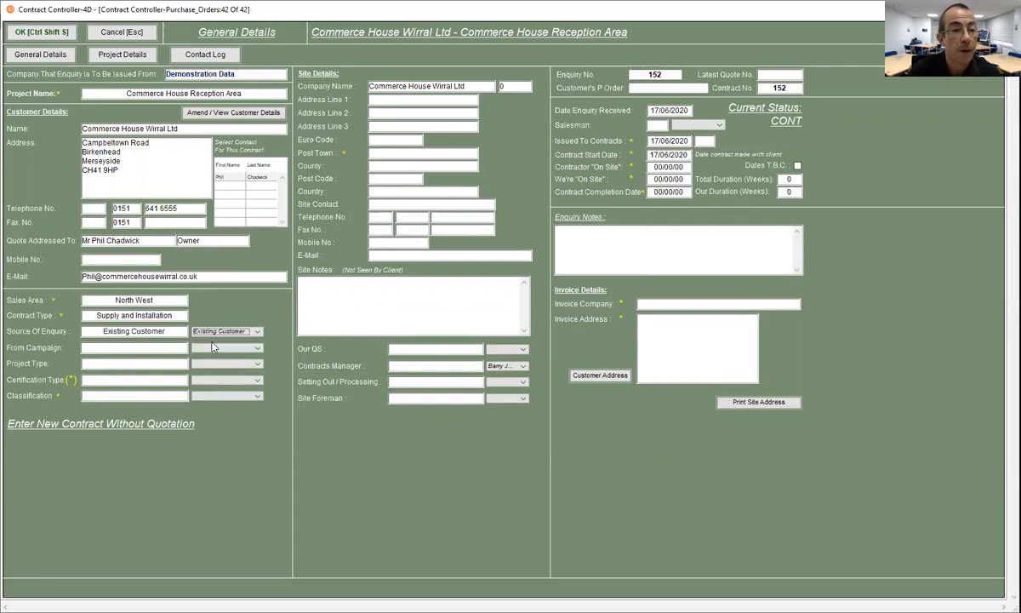
left_click(257, 349)
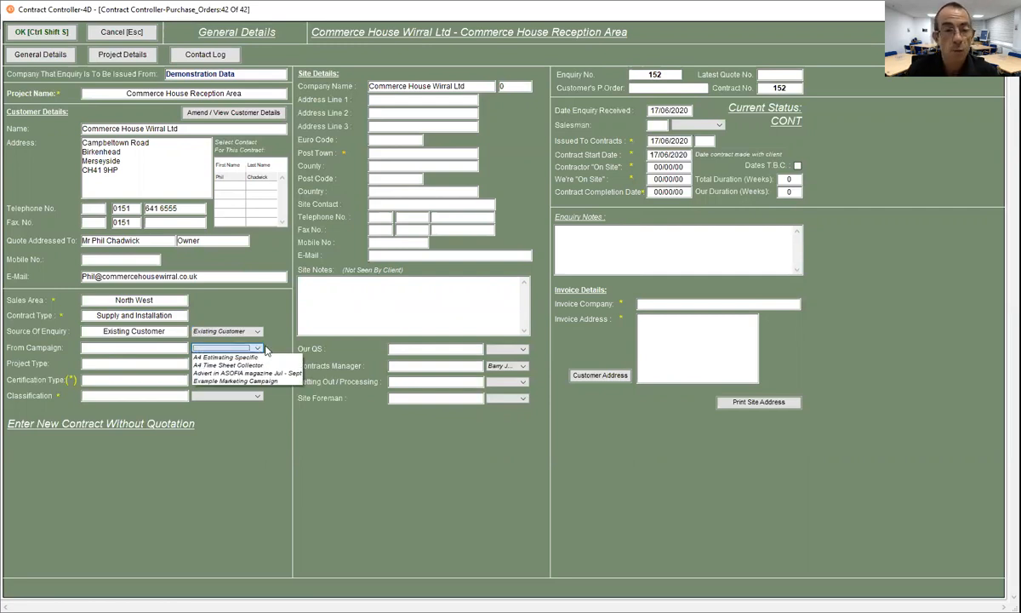
left_click(247, 313)
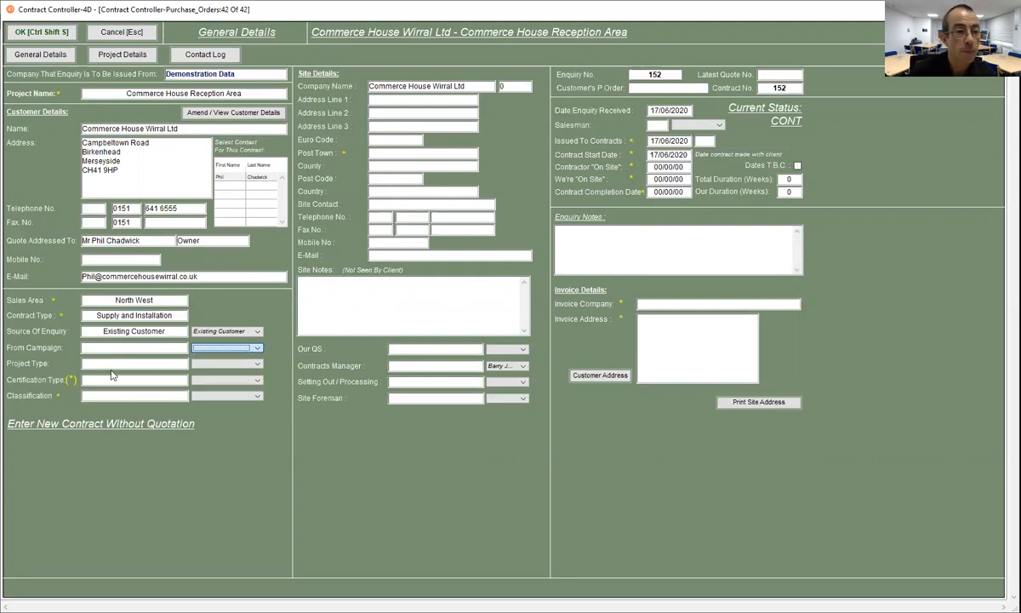
left_click(242, 364)
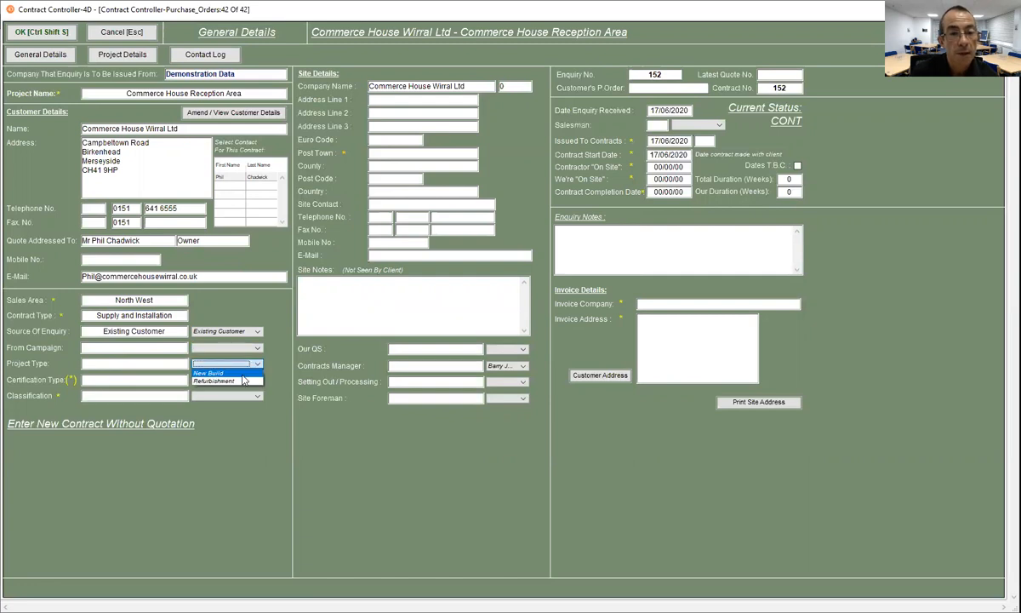
left_click(242, 382)
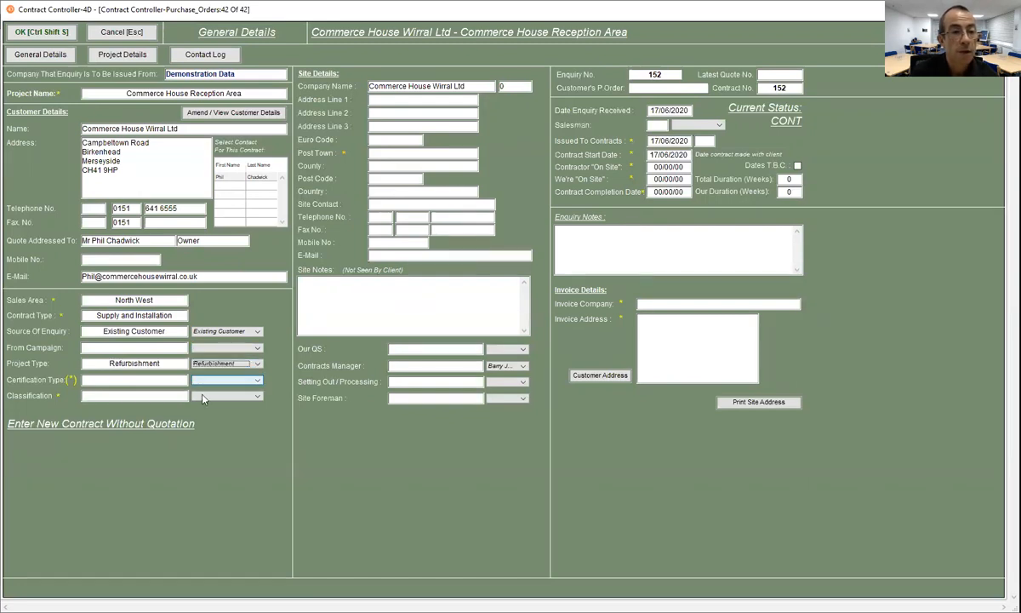
- Choose Standard Contract as certification type and Private as classification
left_click(252, 381)
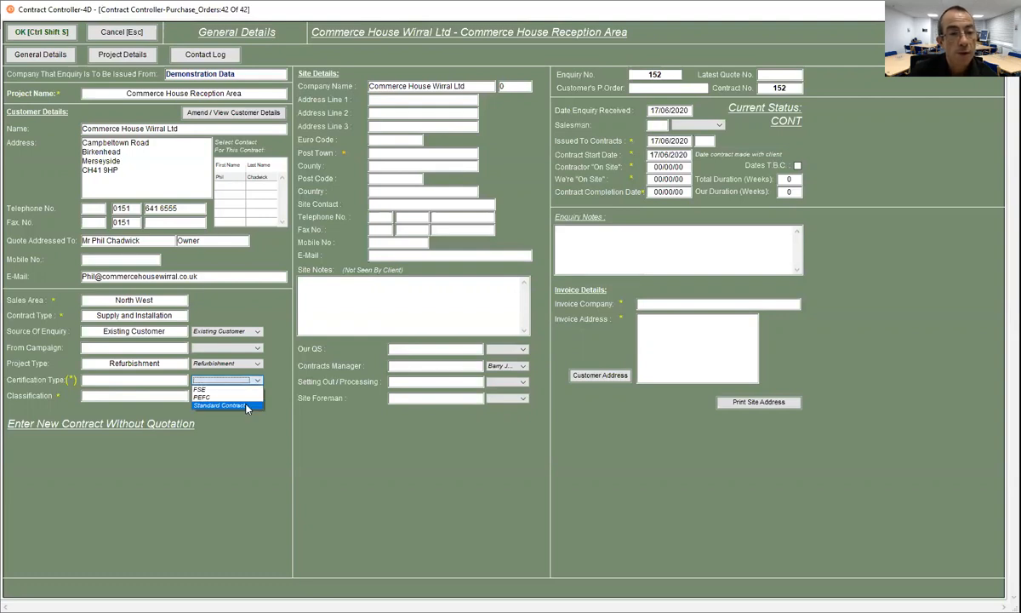
left_click(245, 406)
left_click(246, 397)
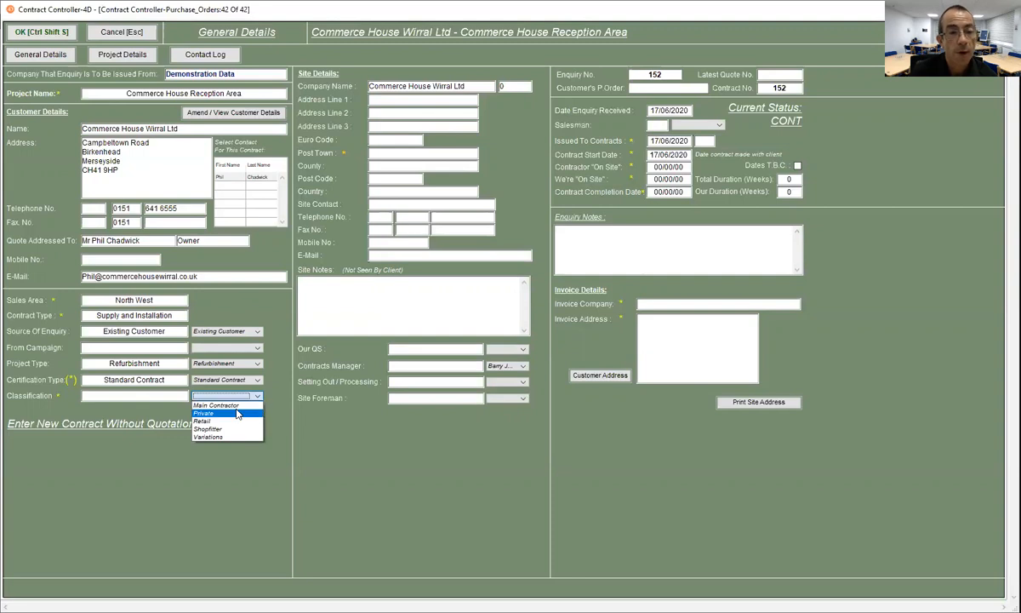
left_click(239, 415)
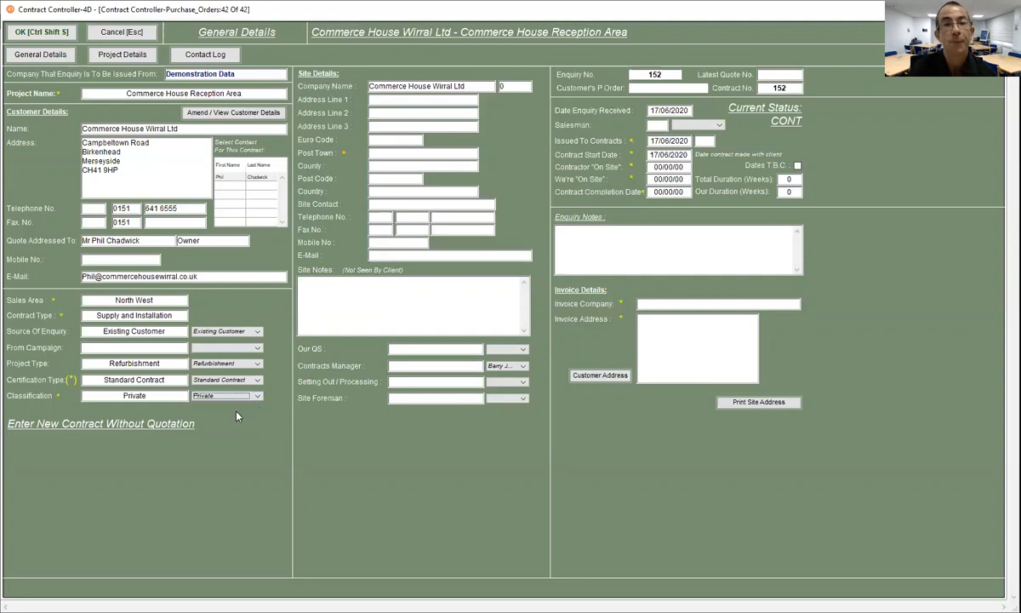
- Retype the site company name's last letter so the Campbeltown Road, Birkenhead address and contacts auto-fill
left_click(386, 153)
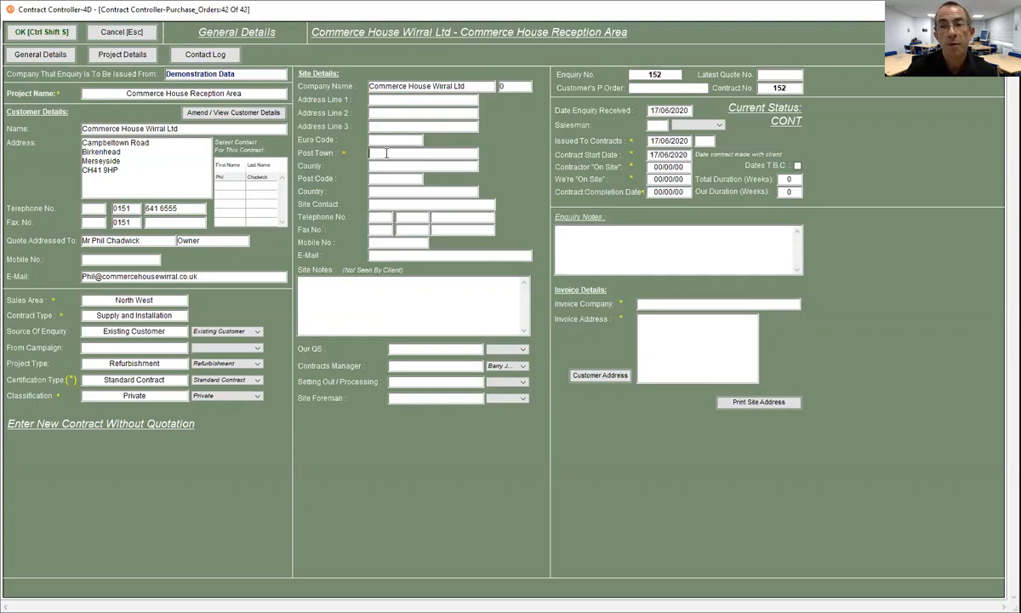
left_click(473, 86)
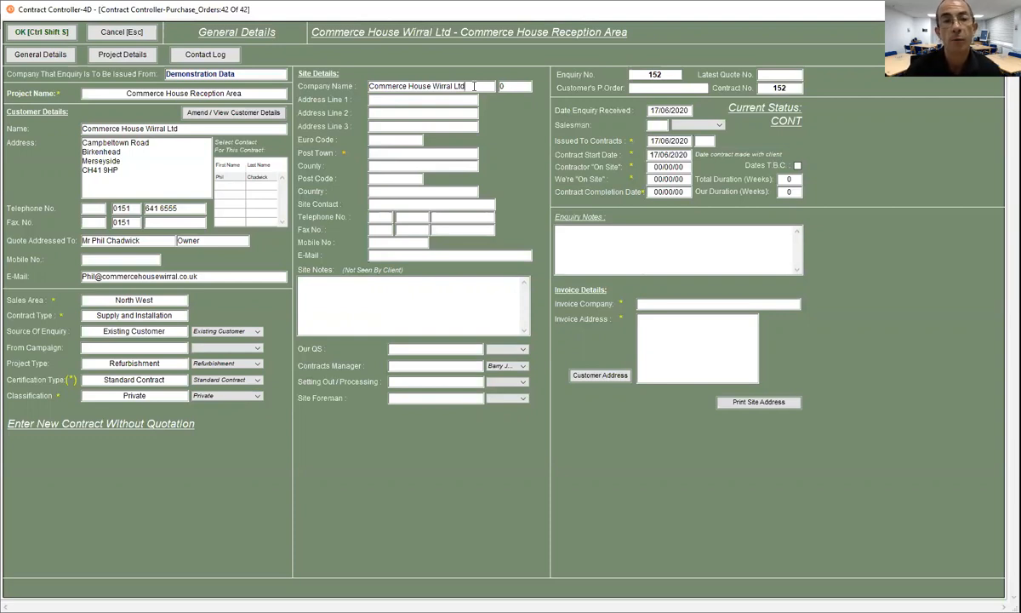
key("BackSpace")
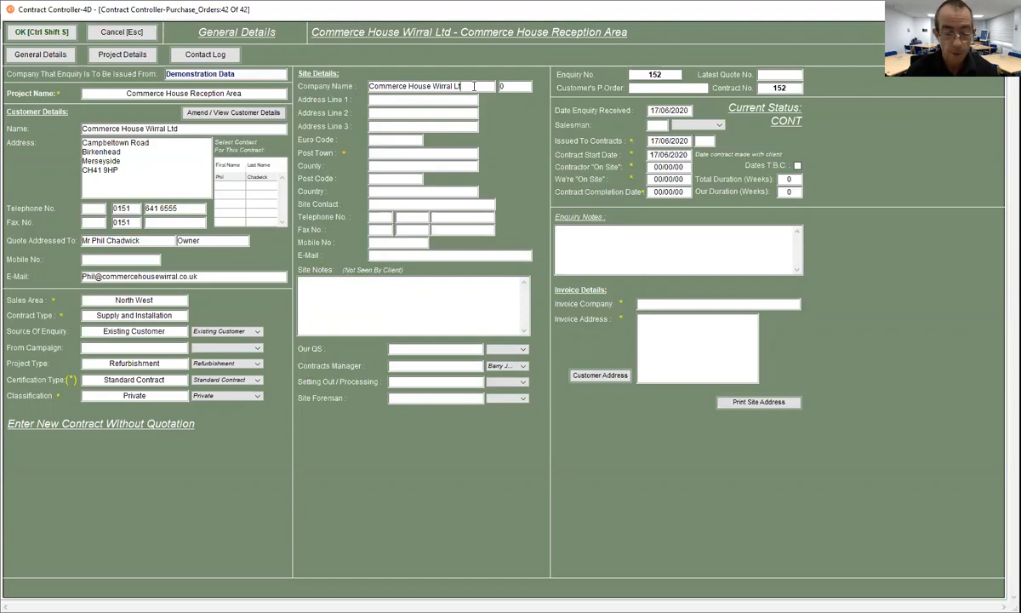
type("d")
key("Tab")
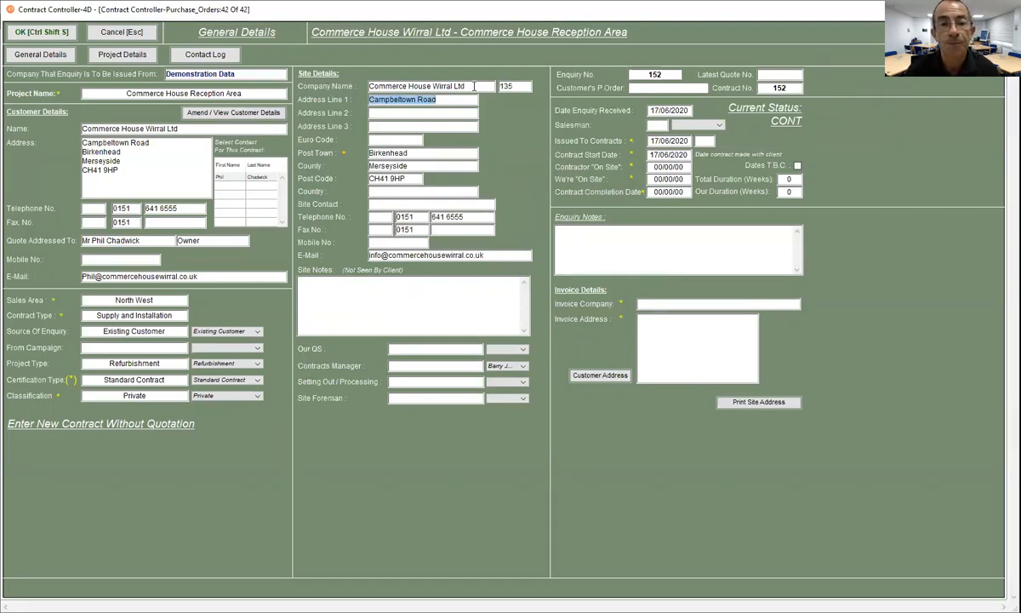
- Enter 'Room 1 Skip in car park' as the site note
left_click(330, 297)
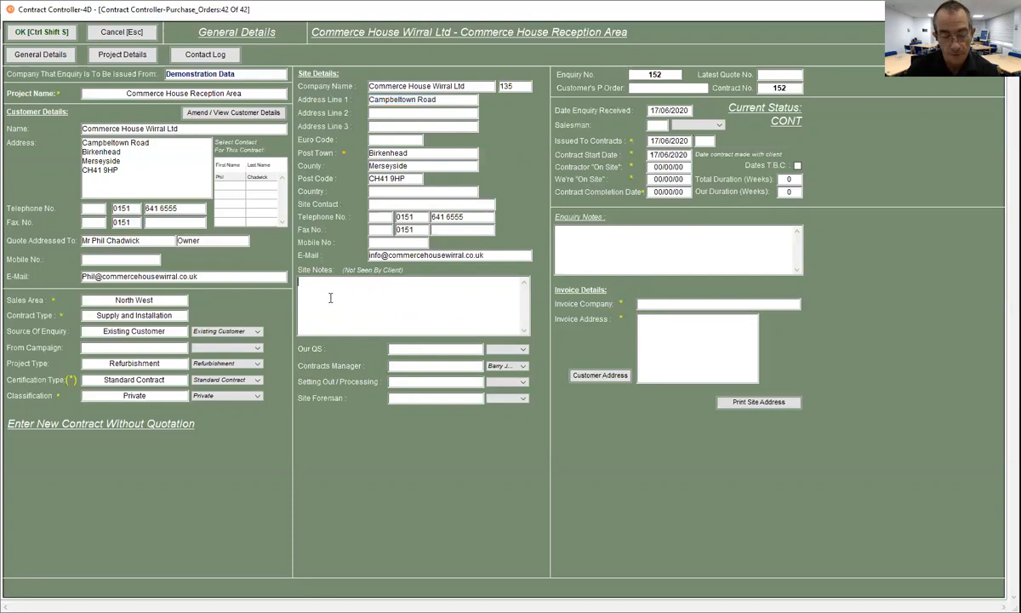
type("Room")
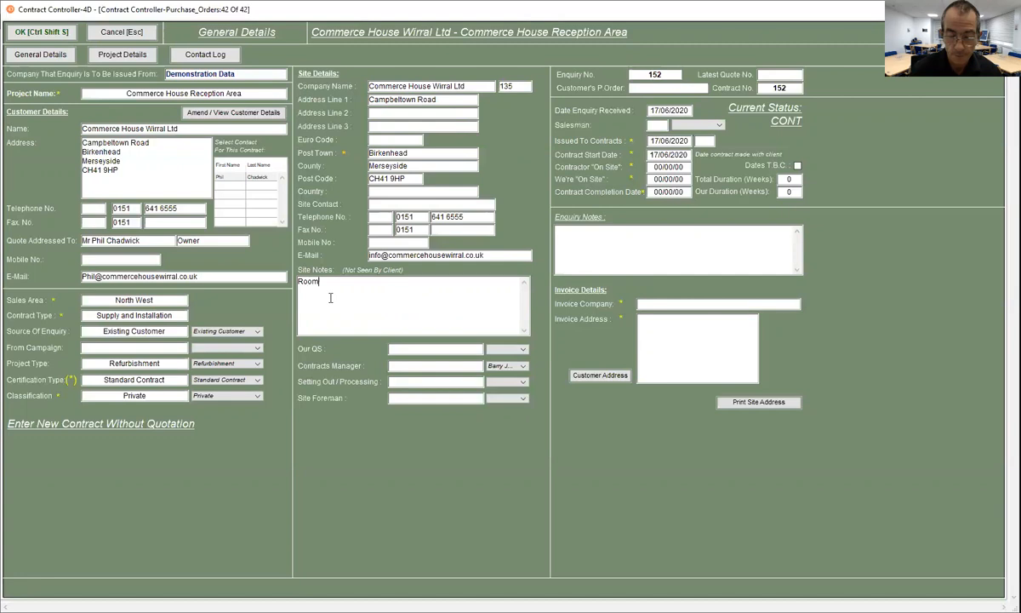
type(" 1 Ski")
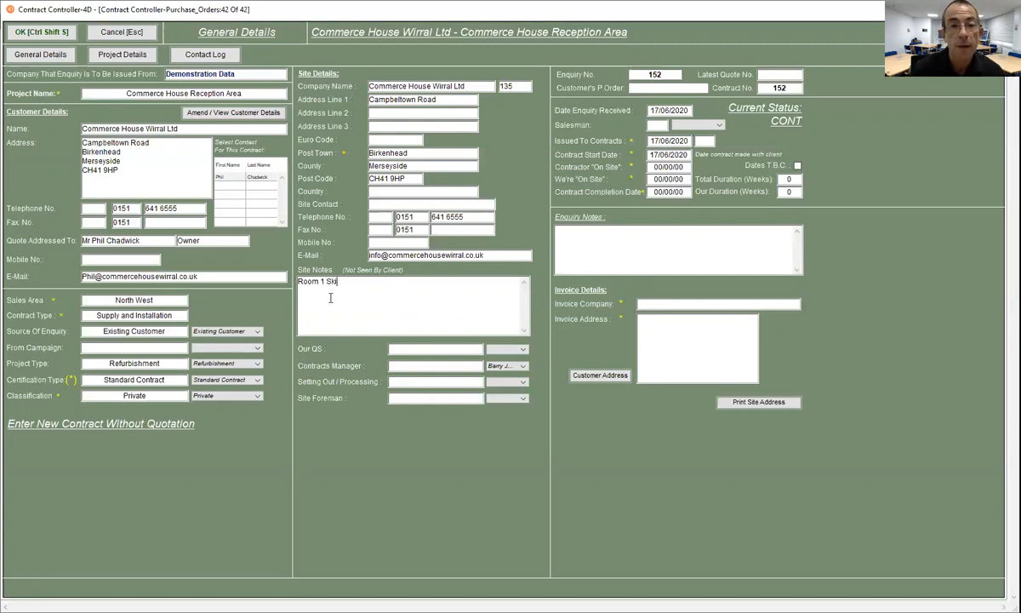
type("p in car")
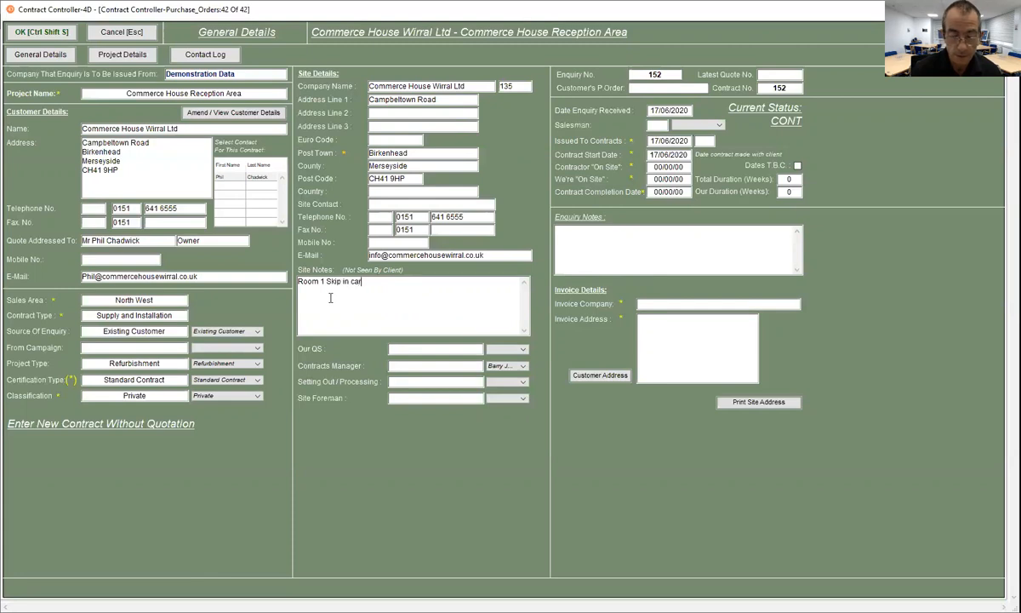
type(" park")
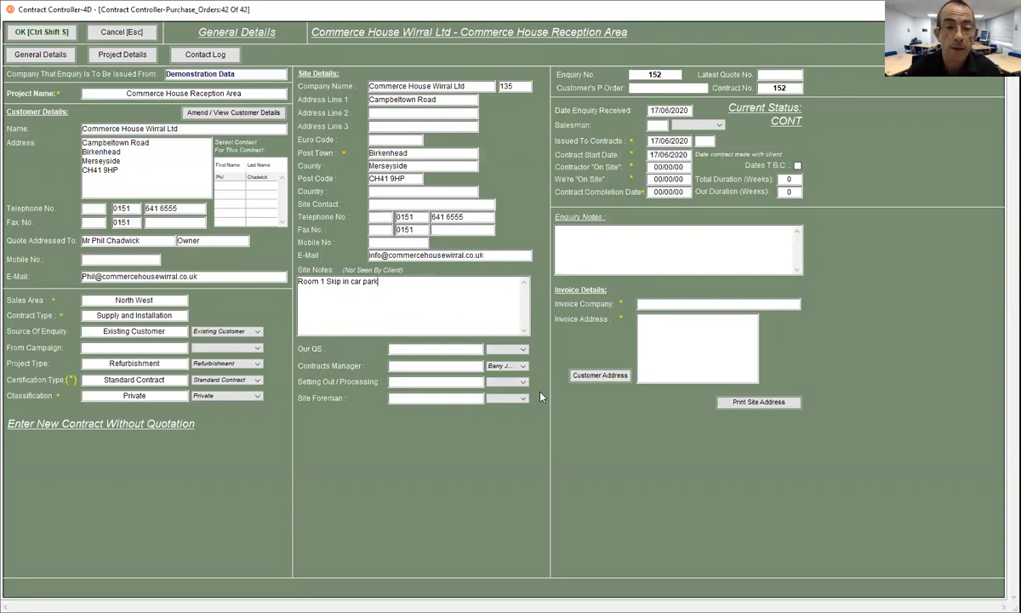
- Choose the quantity surveyor and the contracts manager from their staff dropdowns
left_click(523, 348)
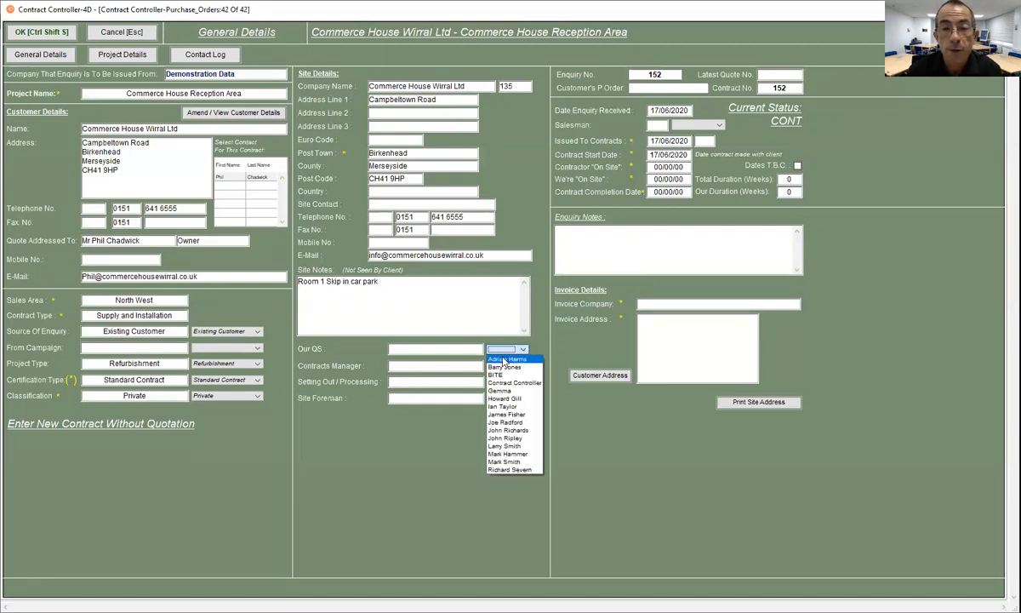
left_click(505, 359)
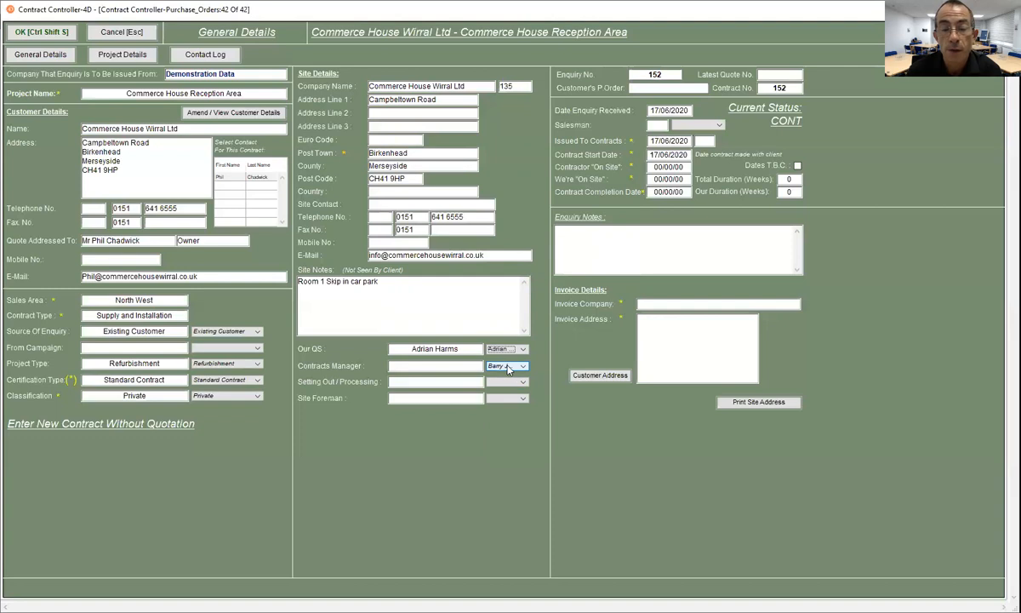
left_click(508, 367)
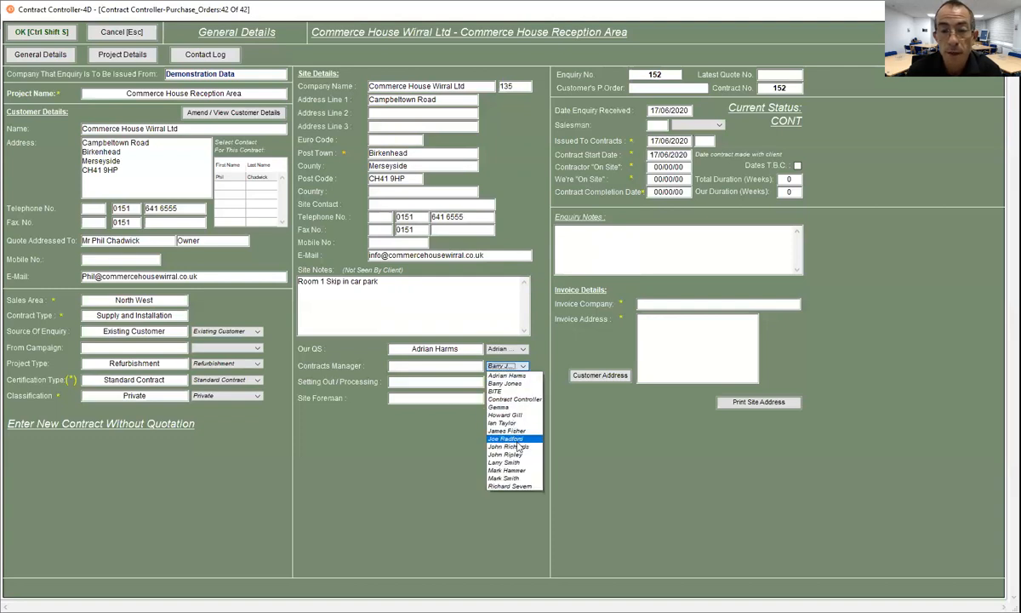
left_click(514, 486)
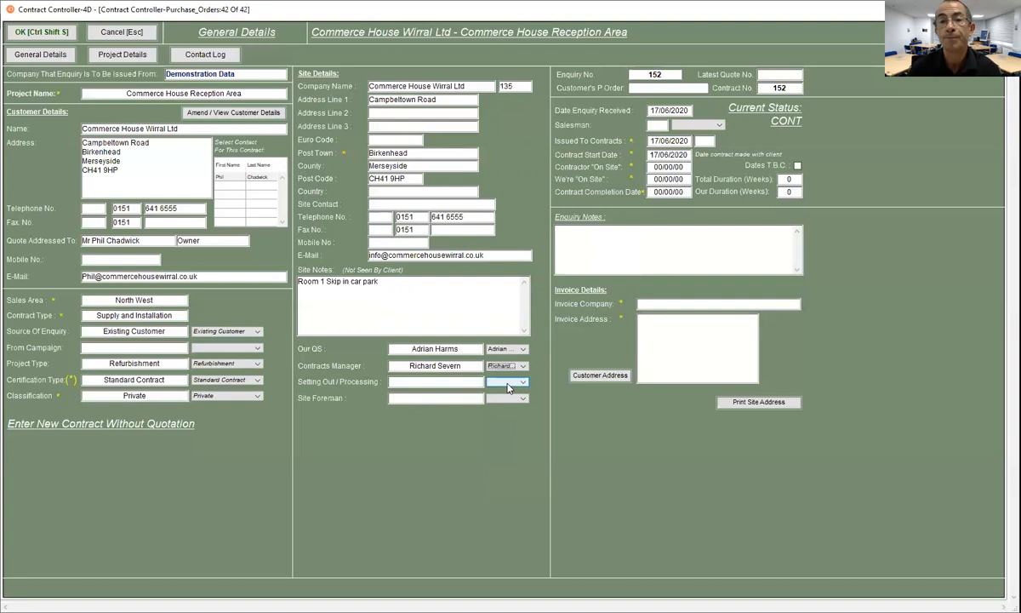
- Enter dates 17/06/20 contractor on site, 02/07/20 we're on site, 23/07/20 completion
left_click(652, 143)
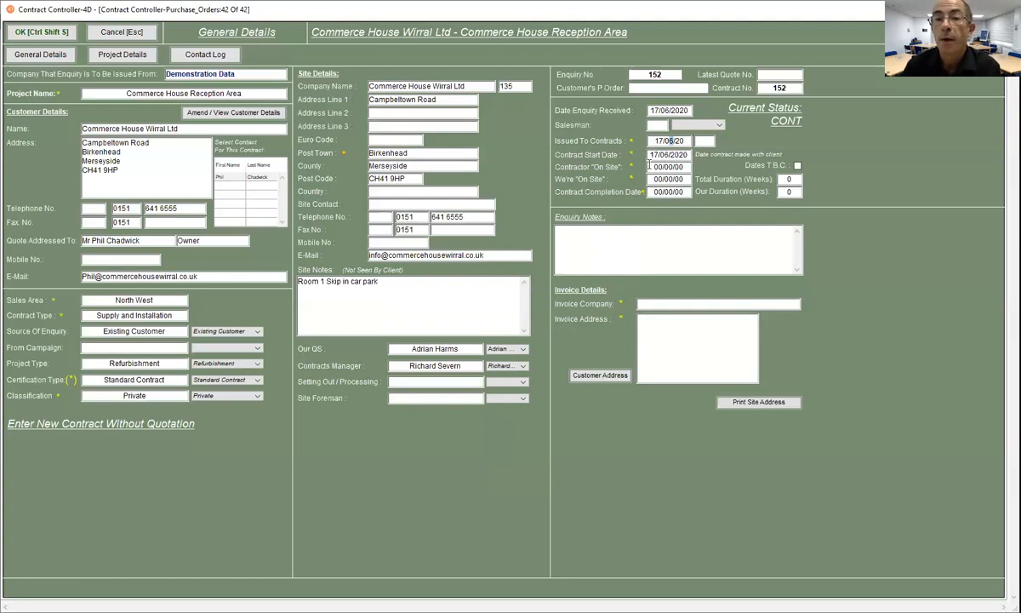
left_click(667, 167)
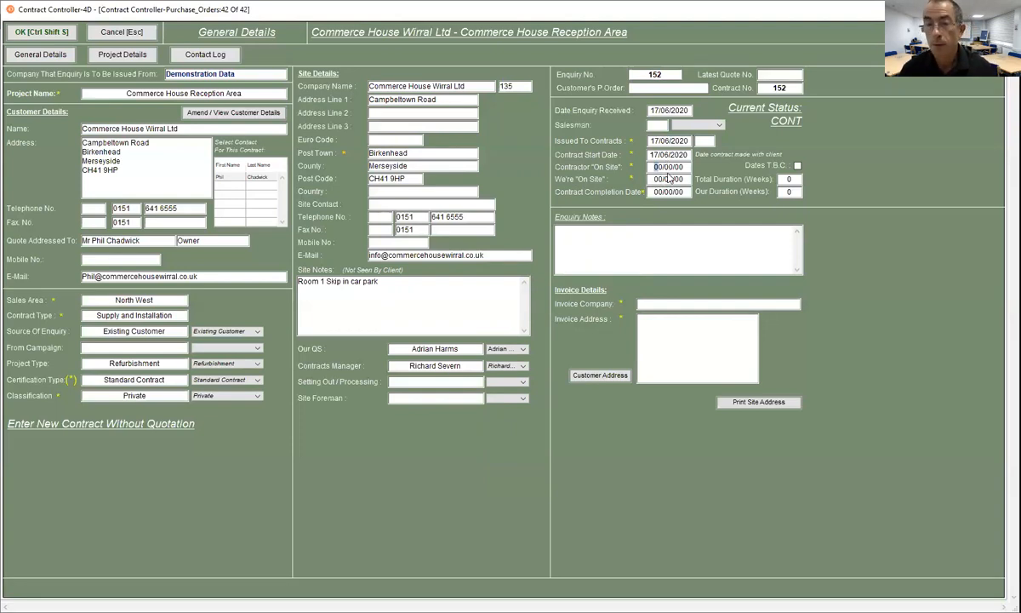
type("17/06/20")
key("Tab")
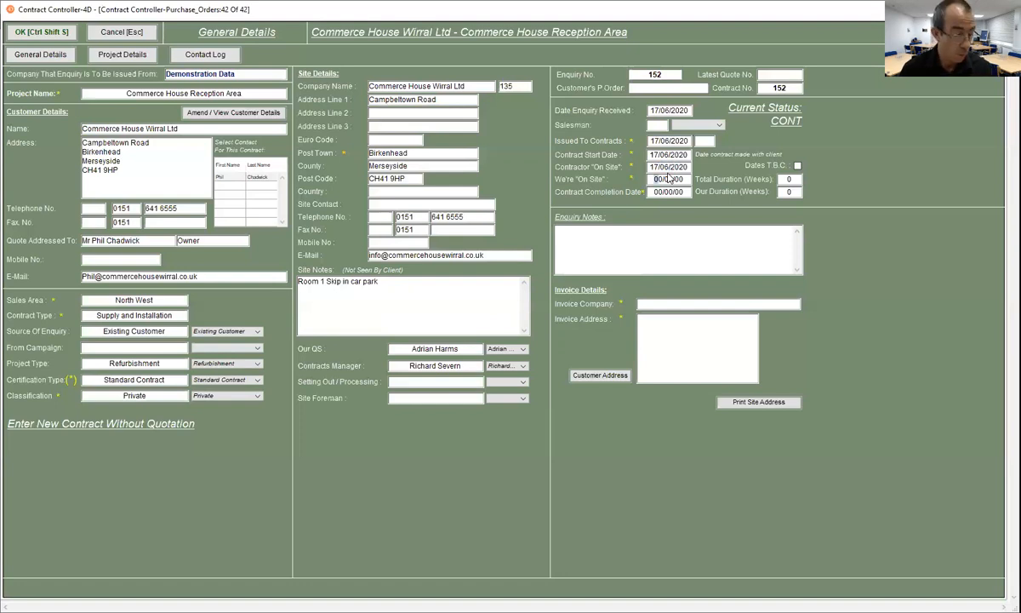
type("02/07/20")
key("Tab")
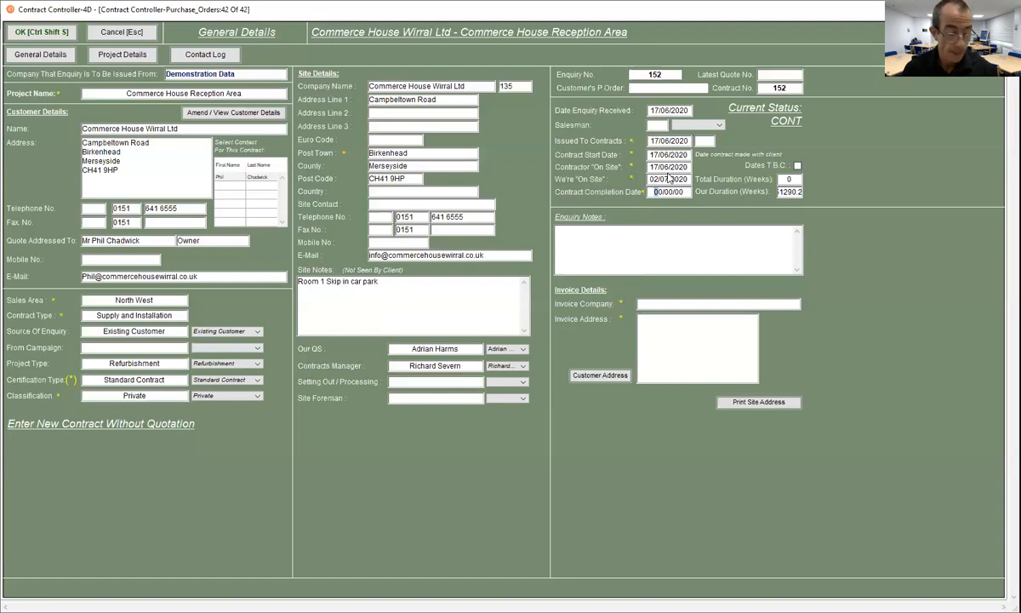
type("23/07/20")
key("Tab")
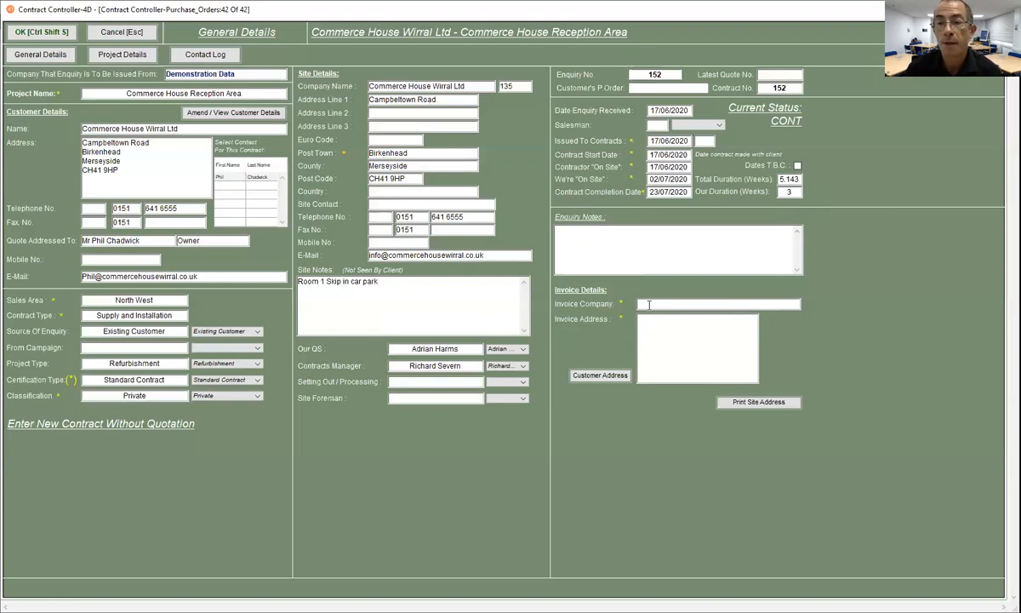
- Copy the customer's details into the invoice fields and enter PO 'Verbal - 17.06.20'
left_click(590, 376)
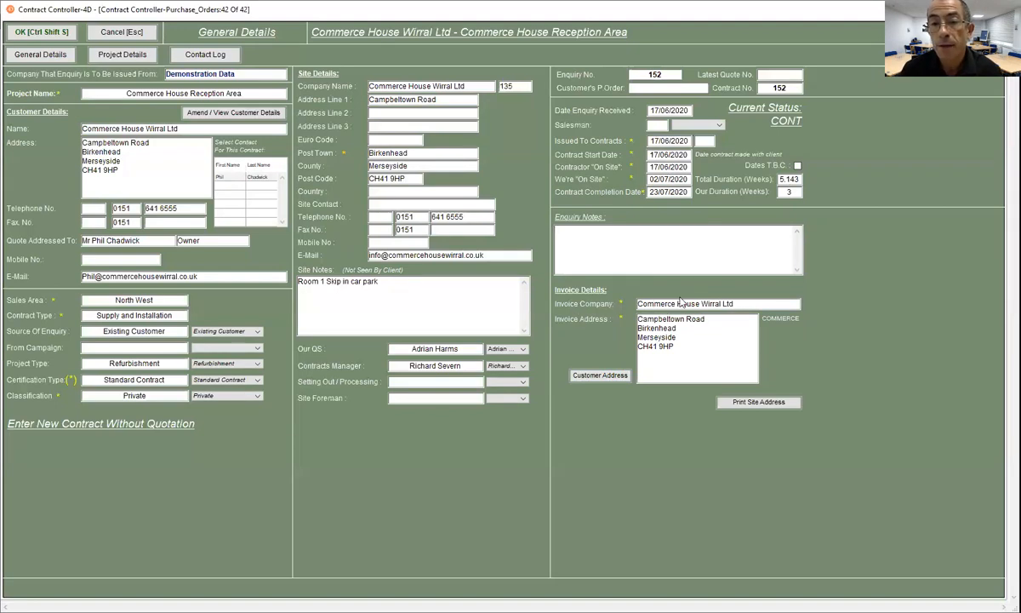
left_click(736, 305)
left_click_drag(666, 314, 634, 304)
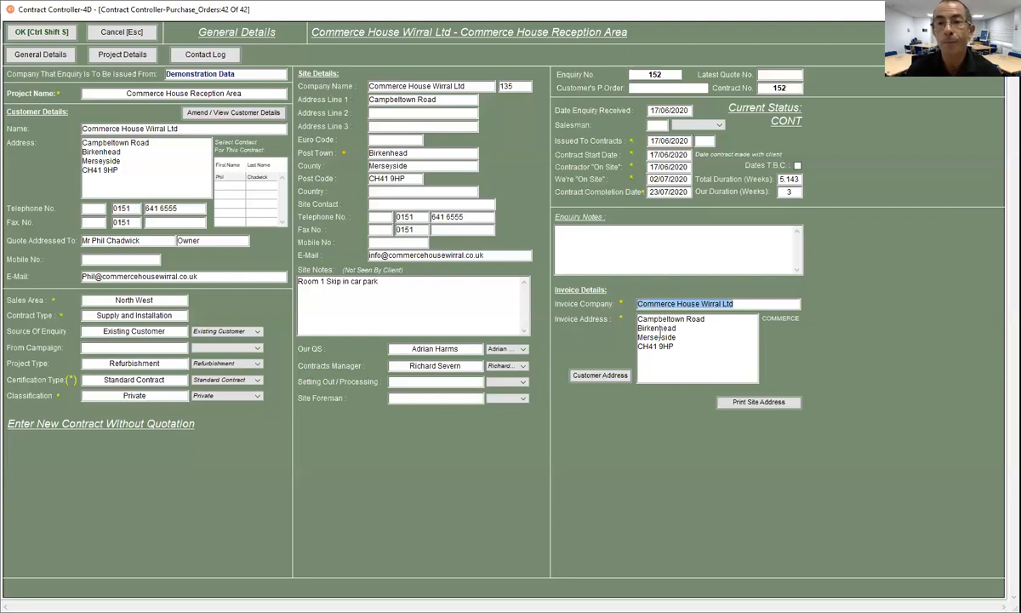
left_click(658, 88)
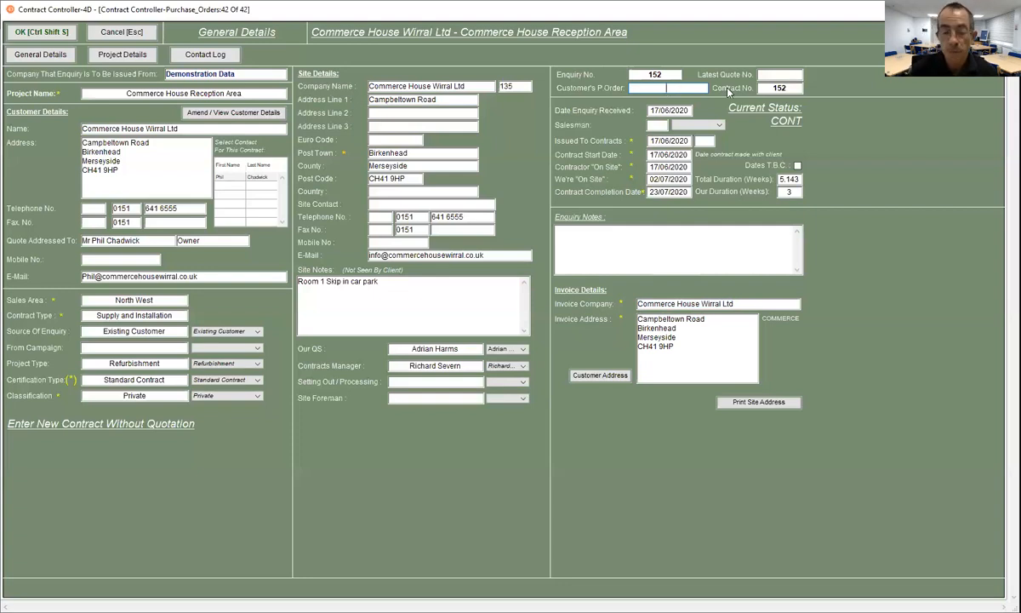
type("Verbal")
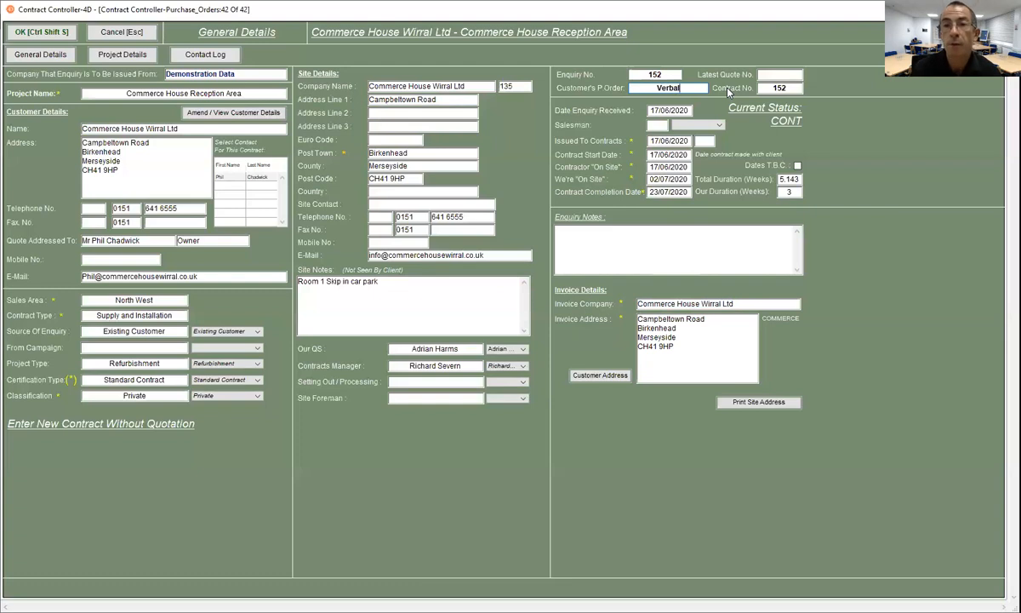
type(" -")
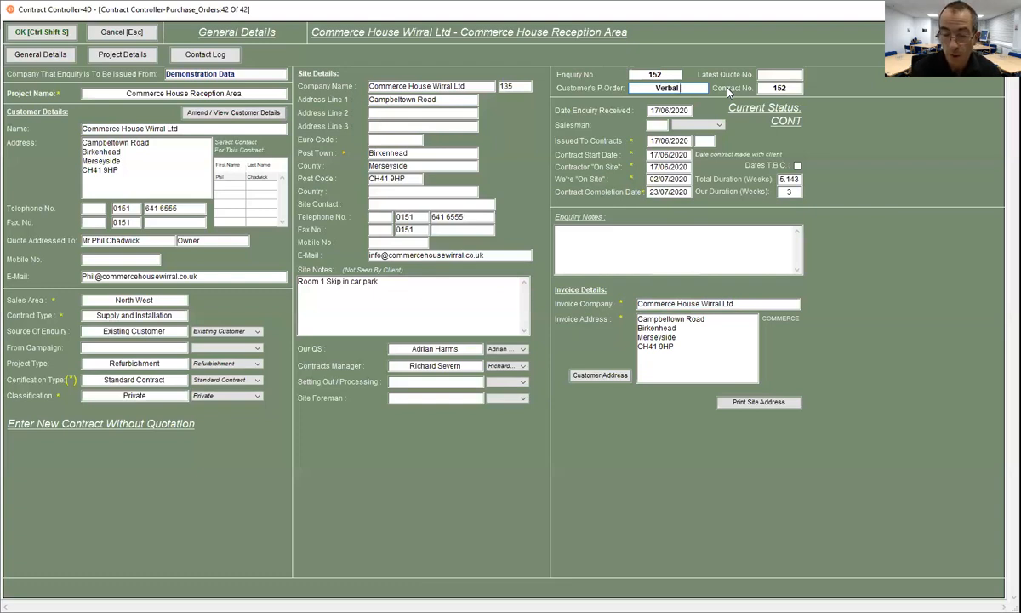
type(" 17")
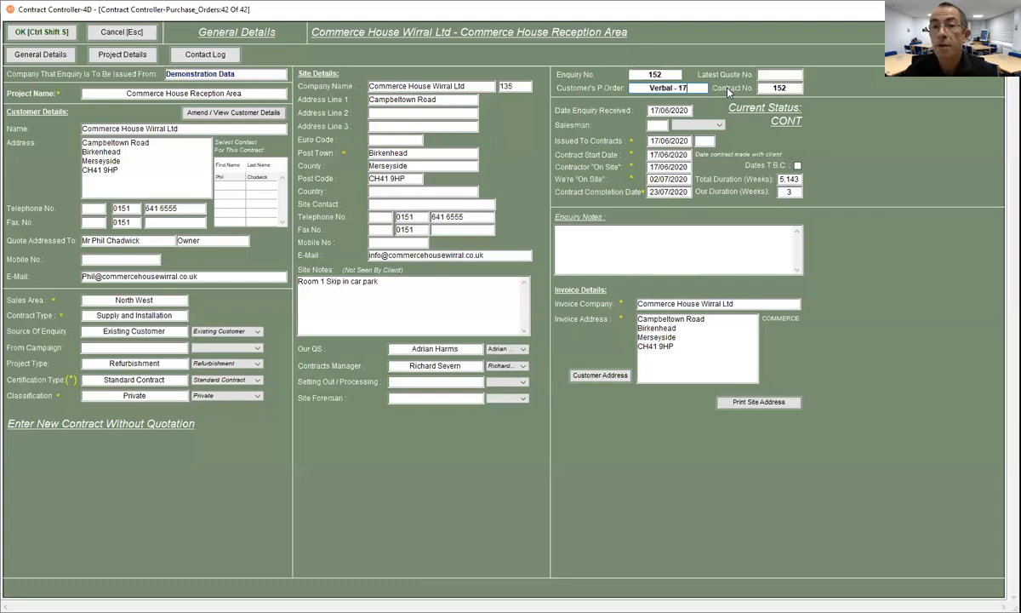
type(".06.20")
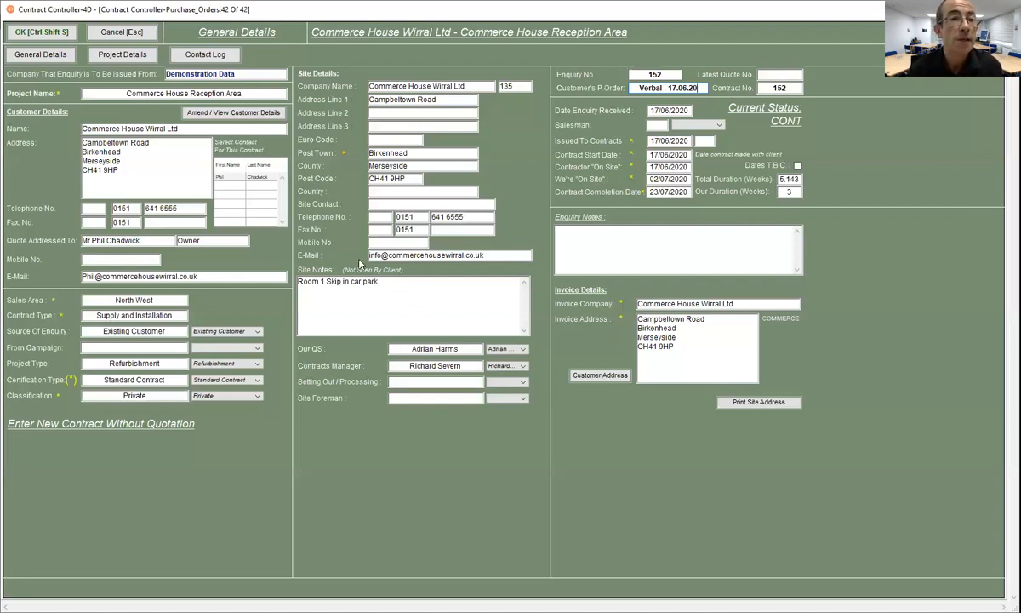
- Save the contract, then search Contract Details for contract number 152
left_click(48, 32)
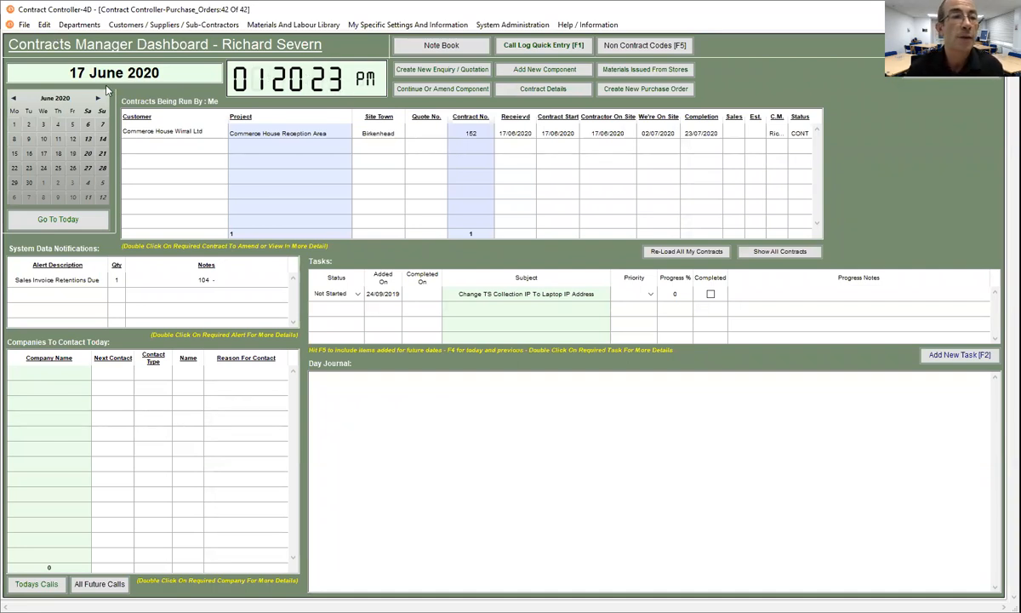
left_click(86, 25)
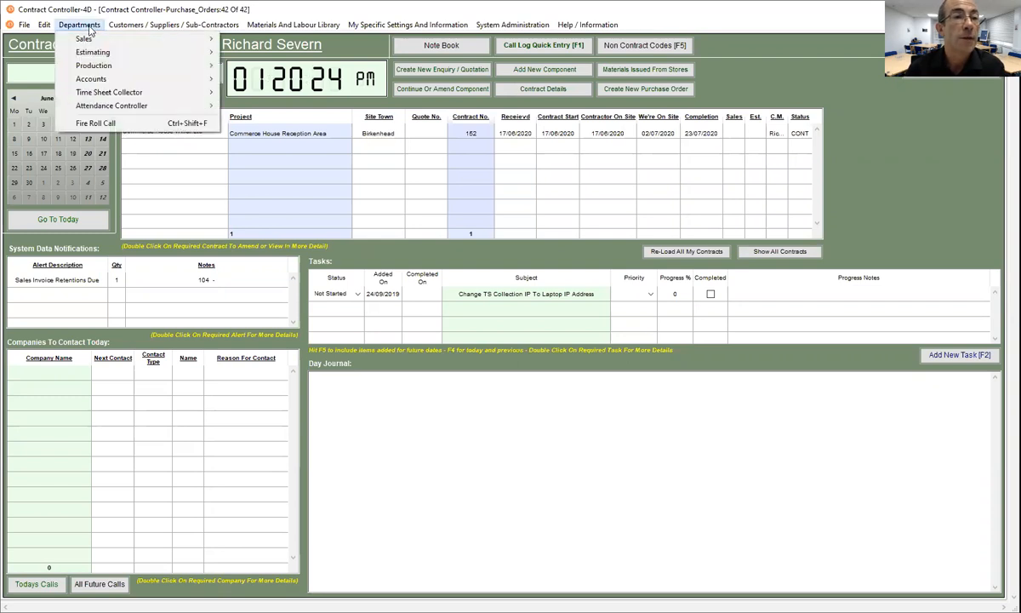
mouse_move(94, 67)
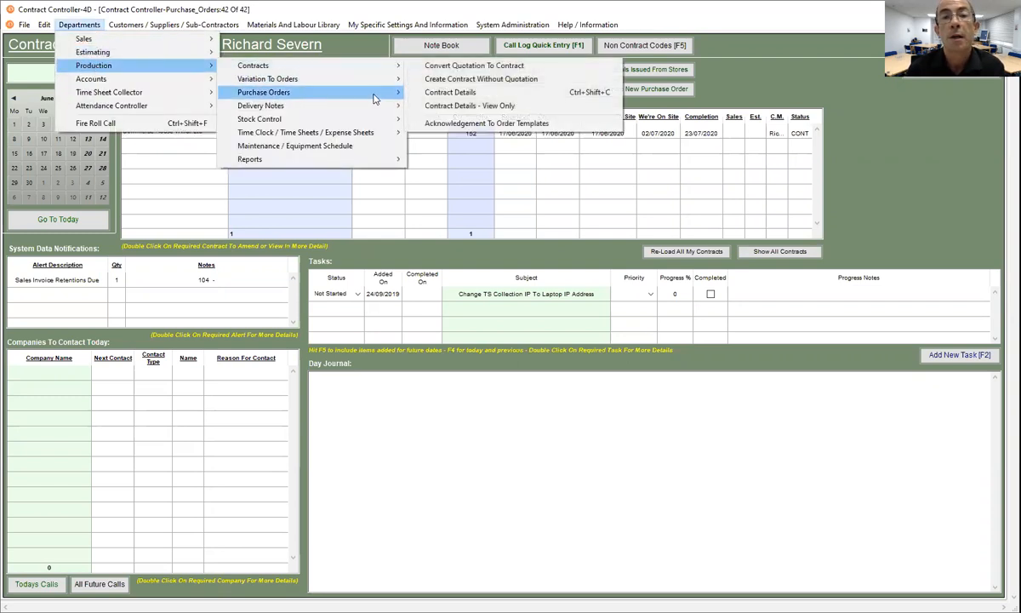
mouse_move(357, 67)
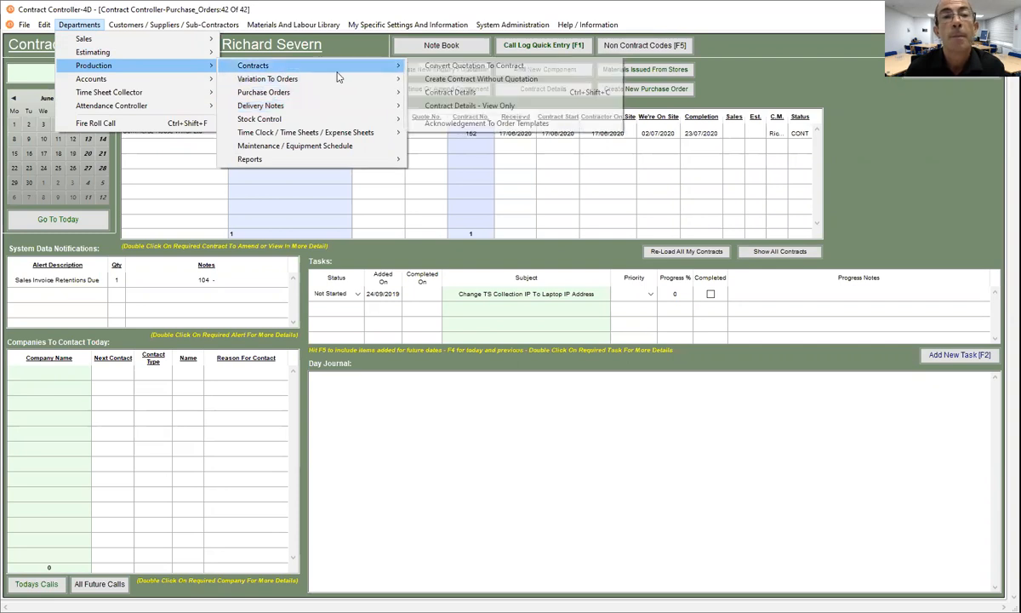
left_click(442, 93)
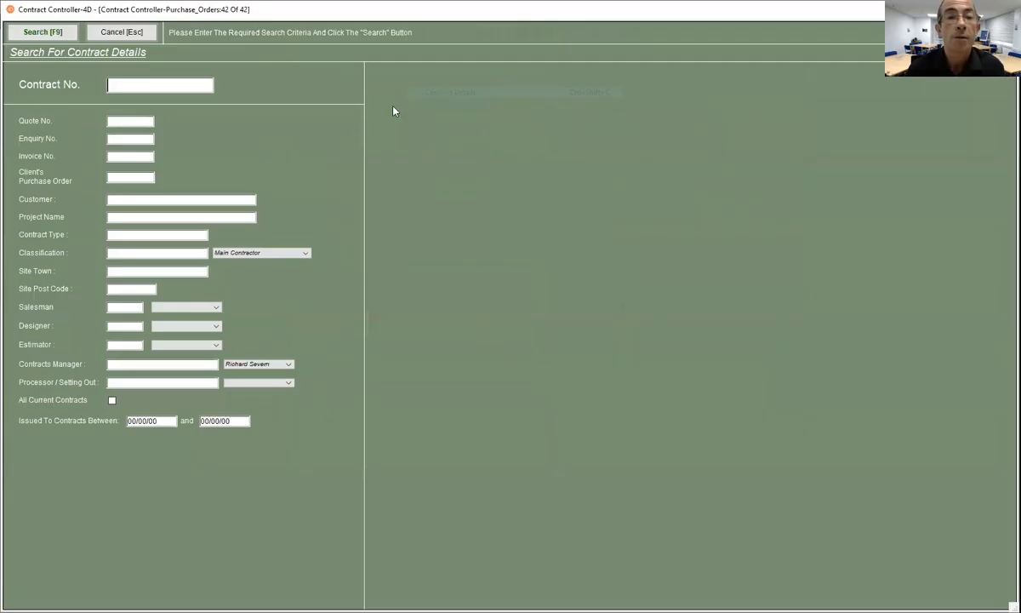
type("152")
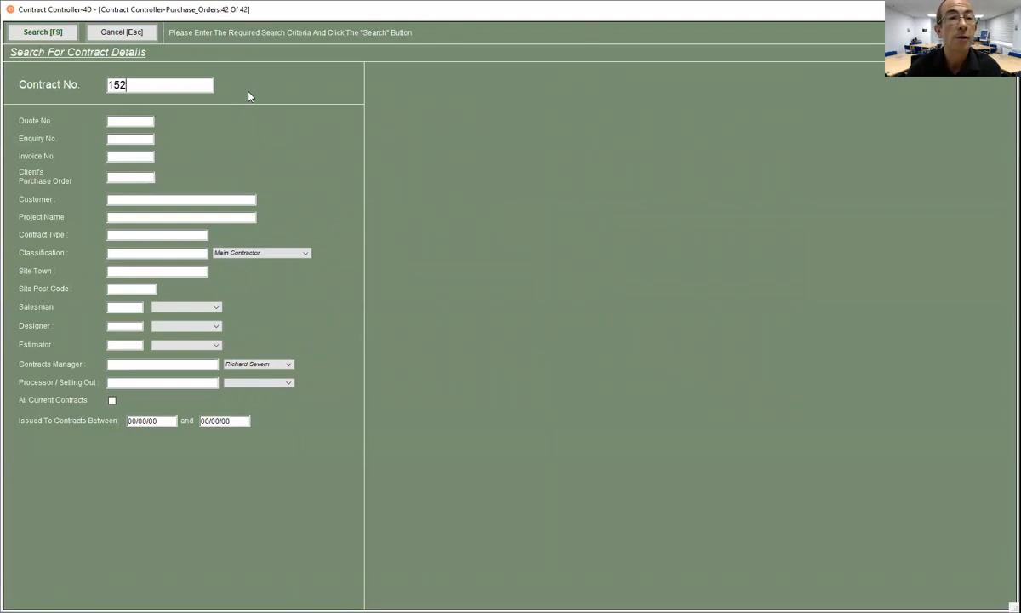
left_click(60, 35)
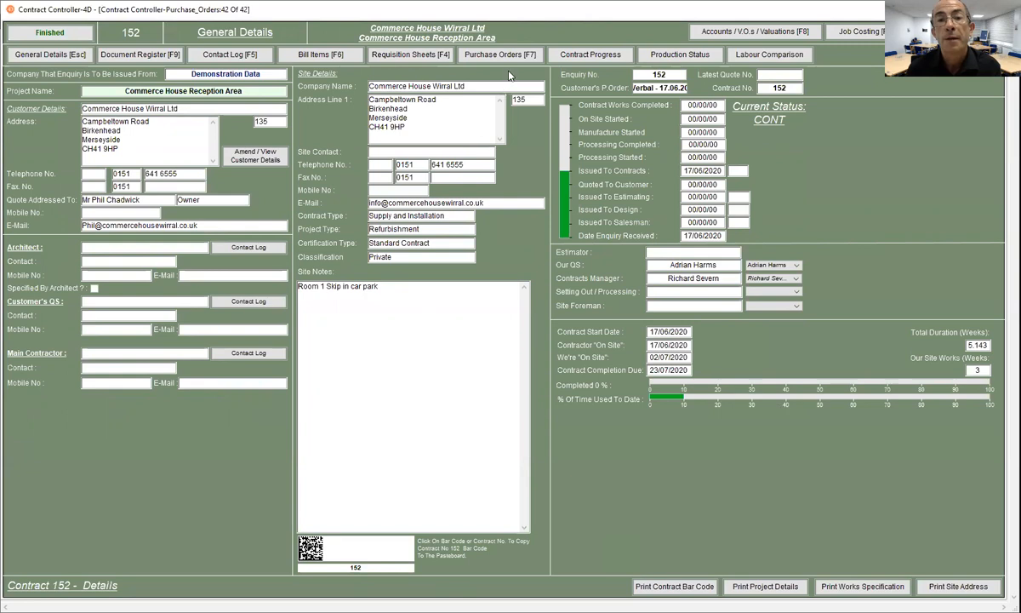
- Show contract 152's Accounts / V.O.s / Valuations page
left_click(729, 33)
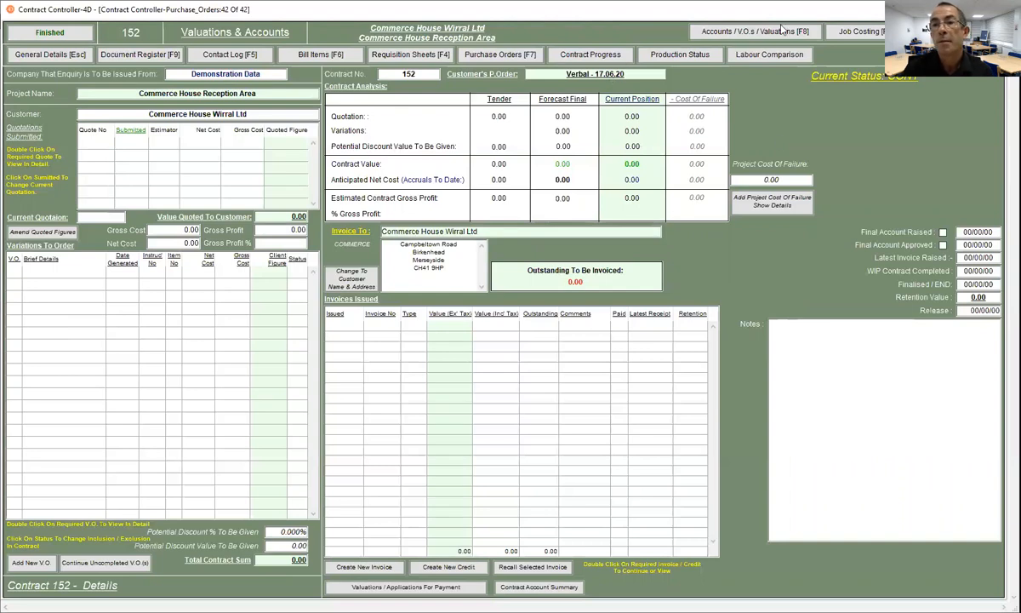
- Review Job Costing, Document Register, Bill Items and Valuations, ending on Bill Items
left_click(855, 31)
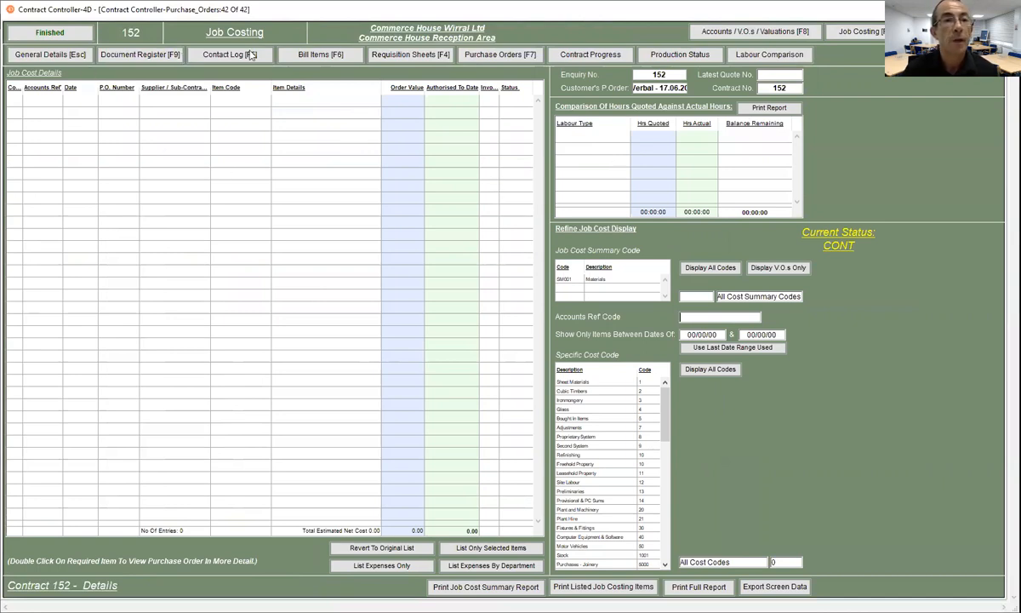
left_click(132, 58)
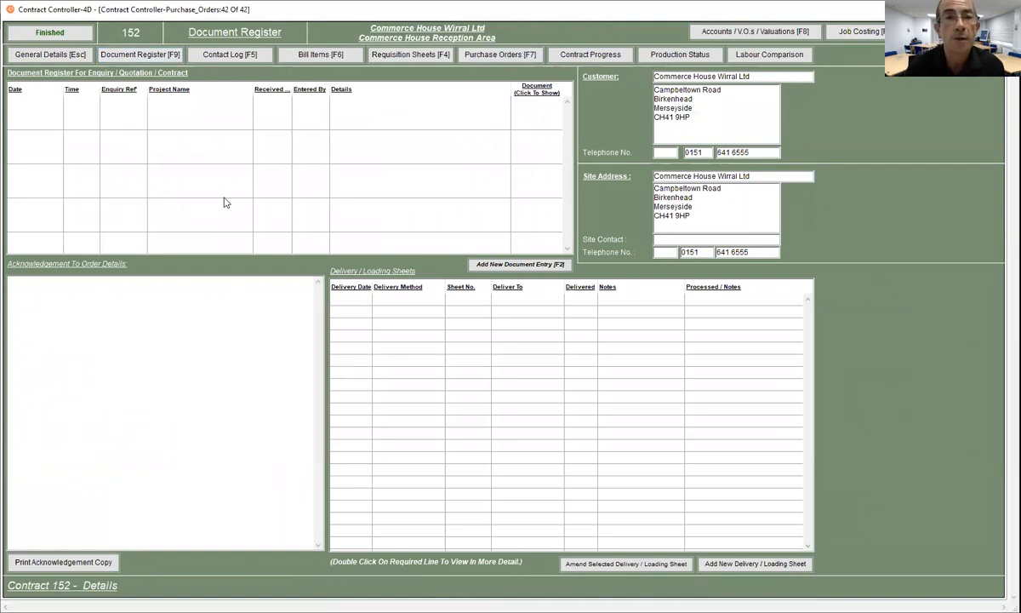
left_click(290, 54)
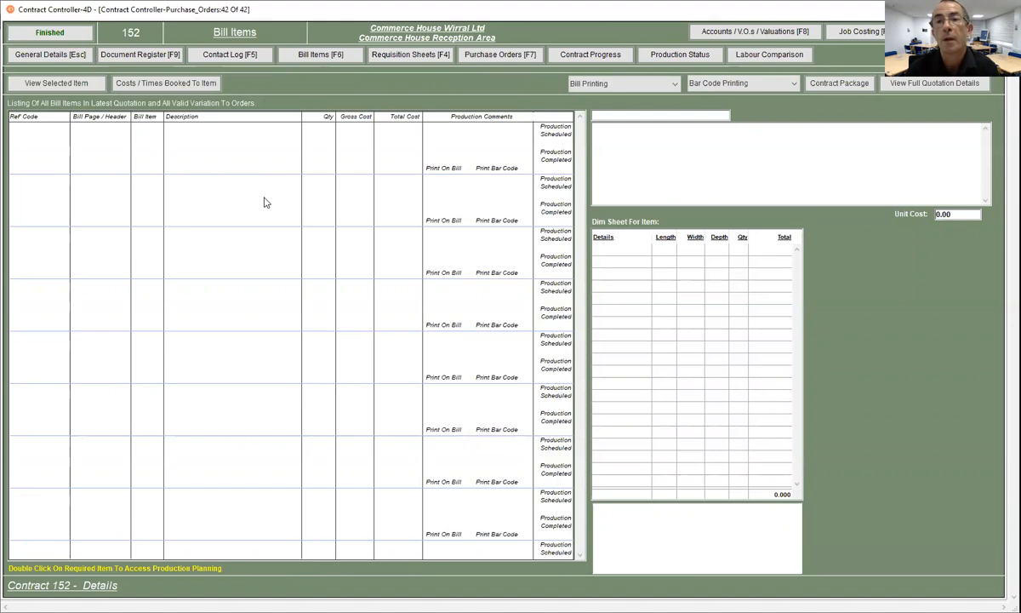
left_click(745, 32)
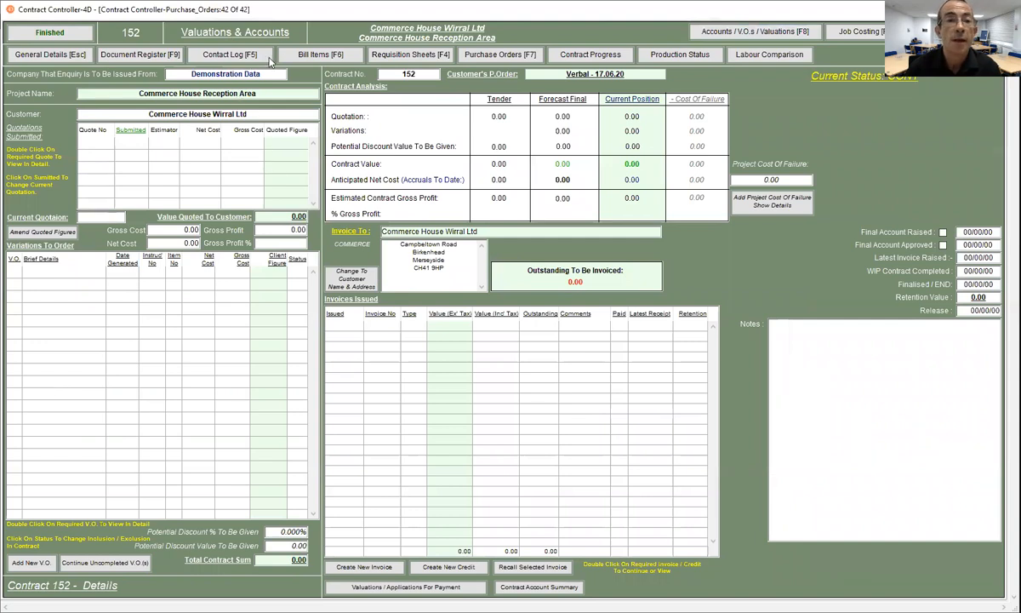
left_click(301, 57)
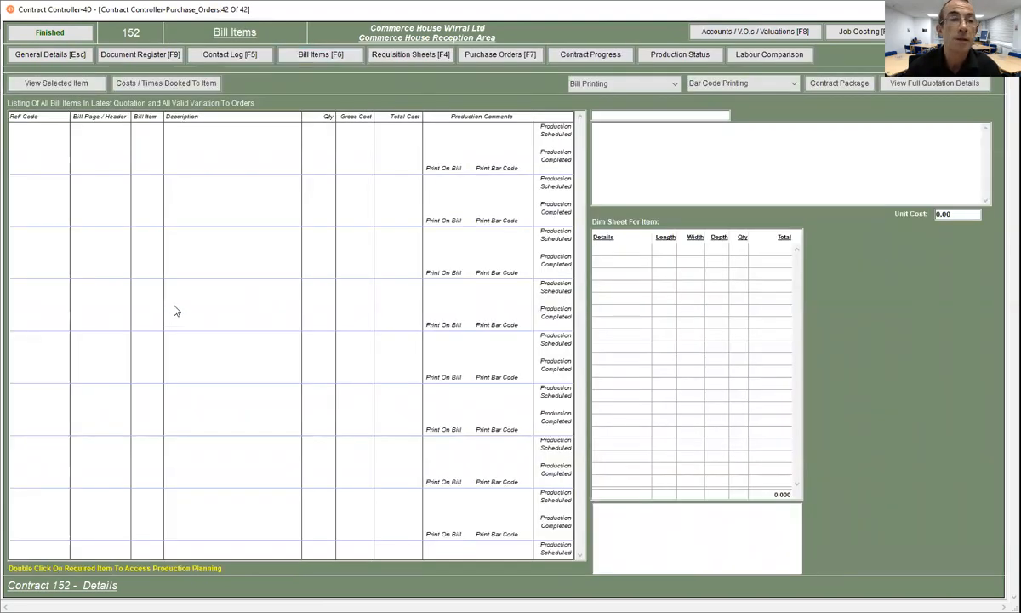
- Go back to General Details, finish contract 152, and cancel the empty contract search form
left_click(52, 56)
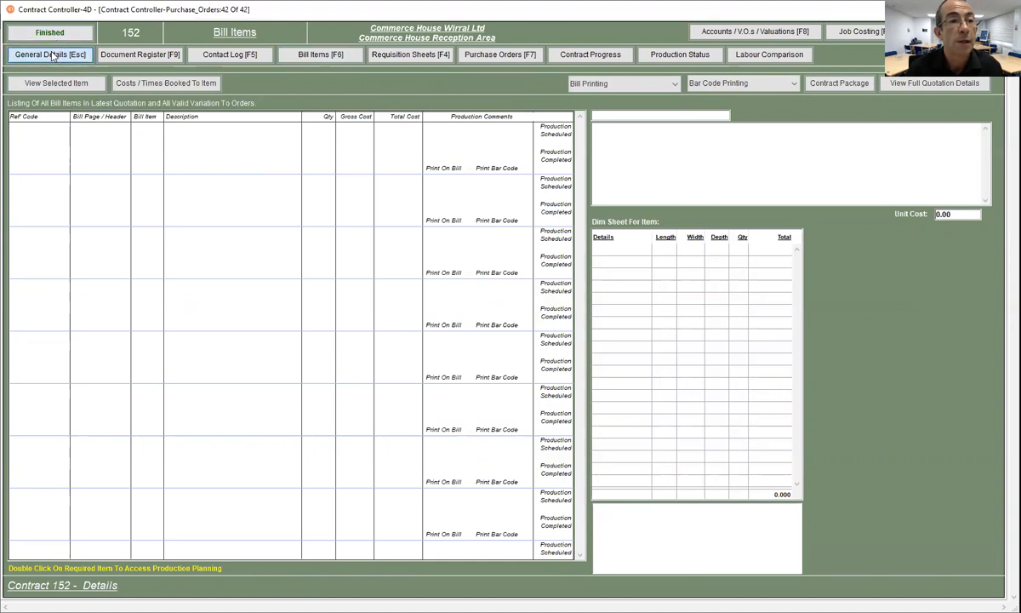
left_click(49, 32)
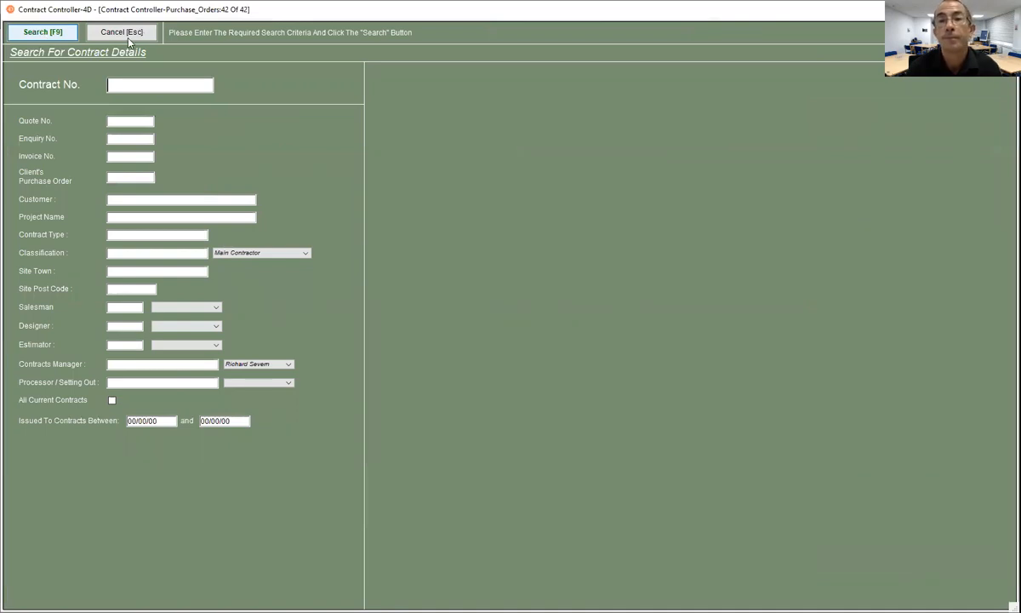
left_click(127, 37)
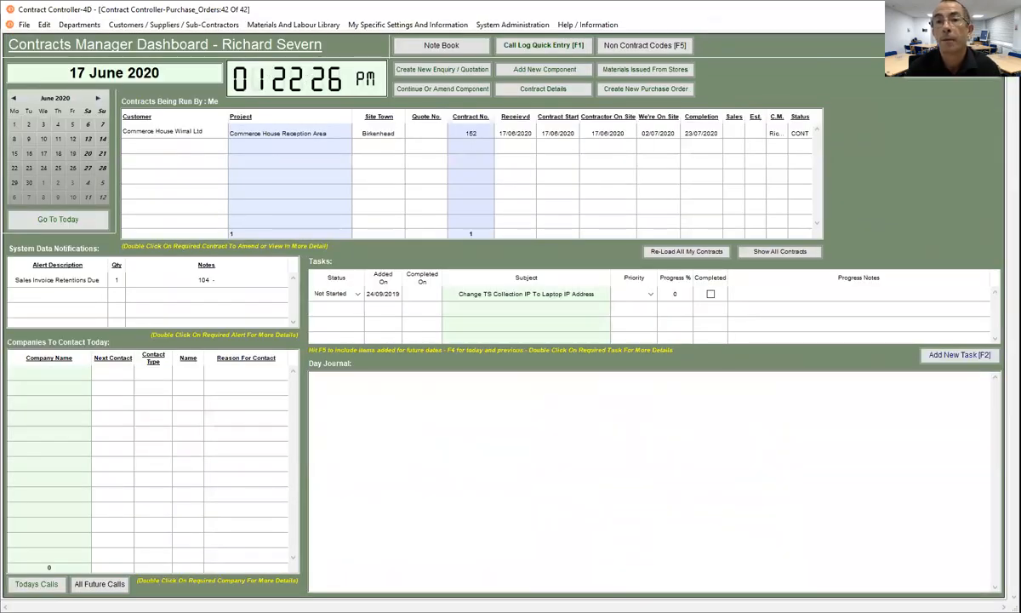